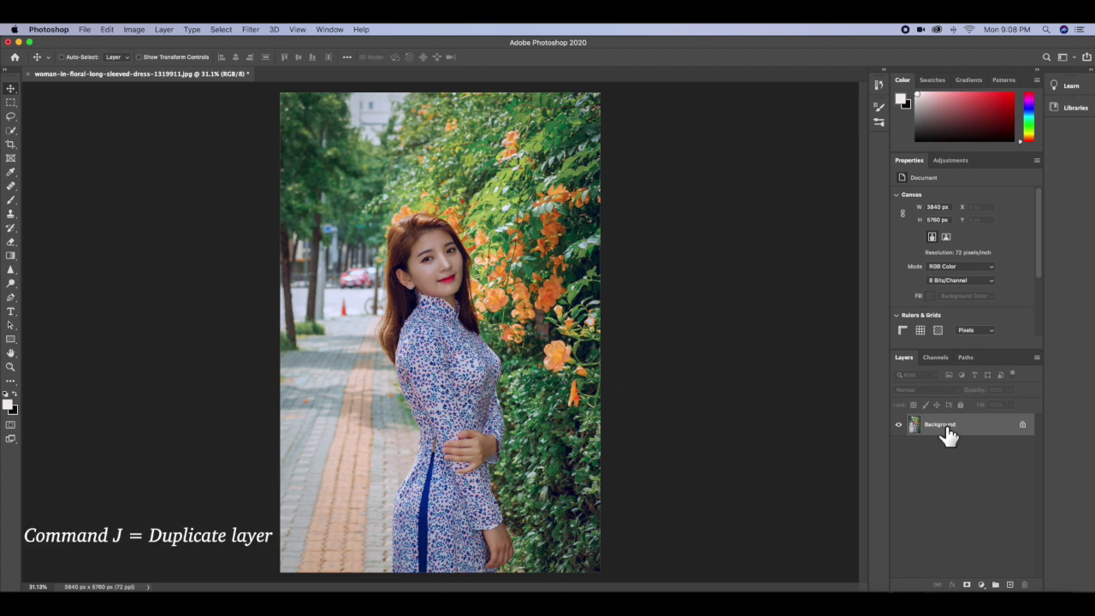
Duplicate the photo twice with Cmd+J and rename the middle copy 'blur'
key(super)
key(super+j)
key(super+j)
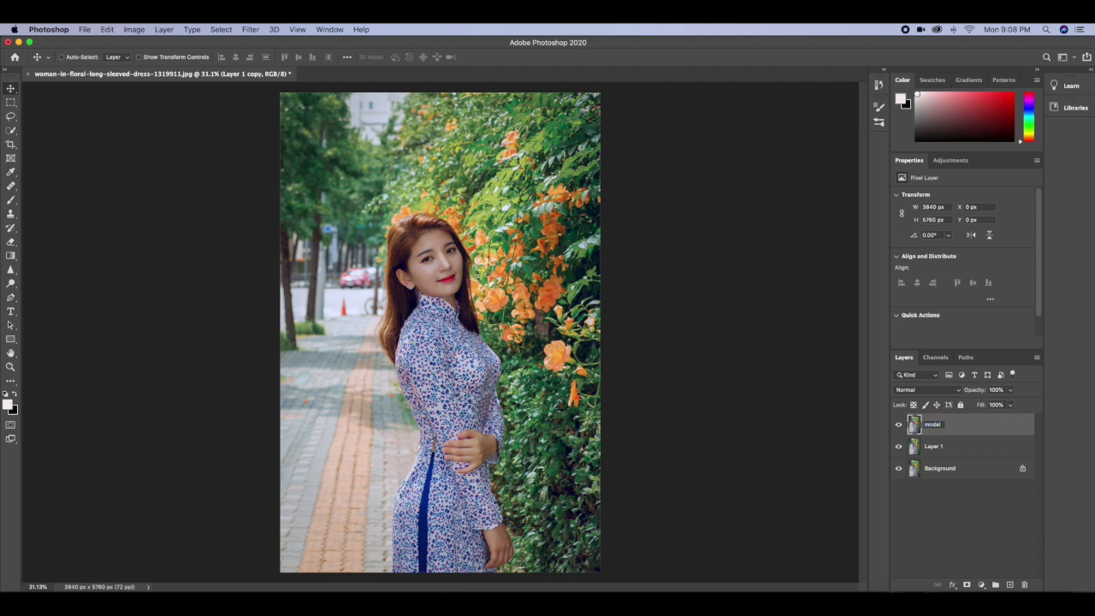
double_click(936, 447)
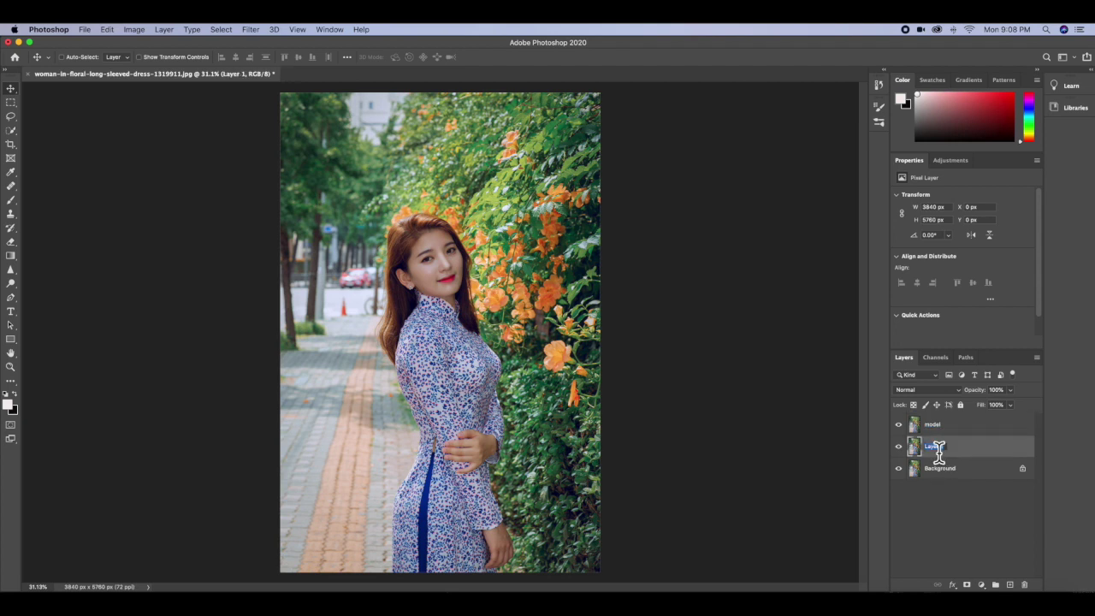
text(blur)
key(Return)
On the model layer, quick-select the woman's hair, face and dress, subtracting stray areas with Alt
click(948, 428)
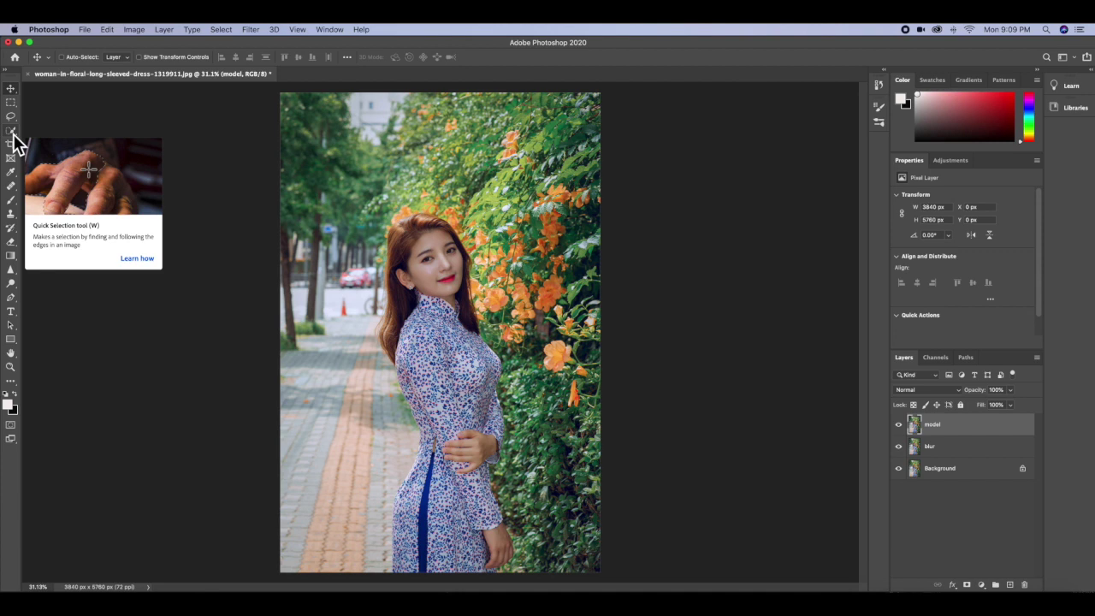
drag(11, 135, 60, 138)
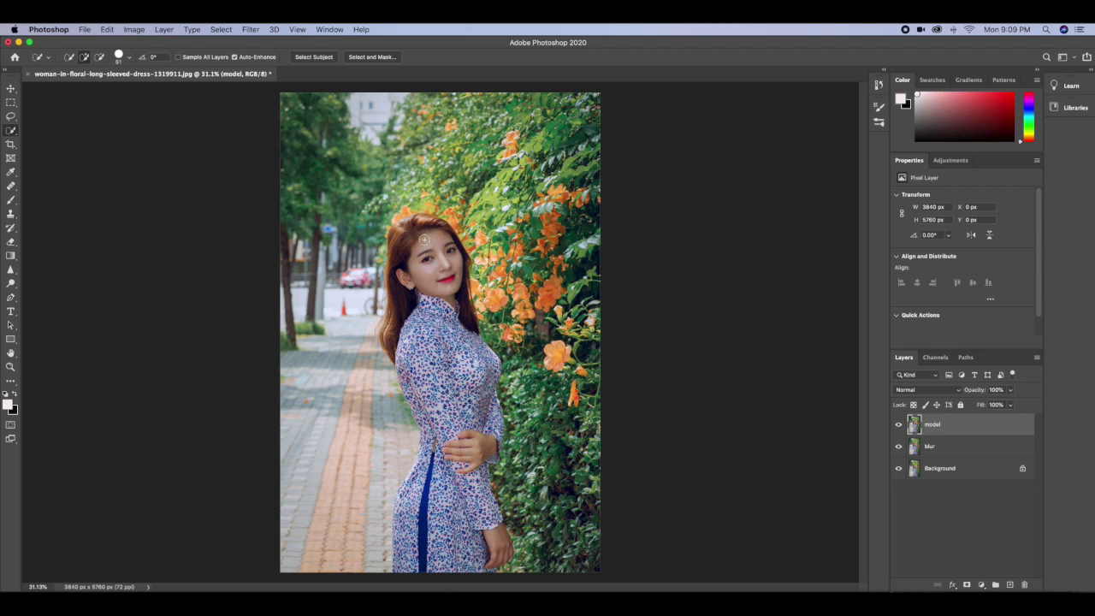
mouse_move(404, 230)
mouse_down()
mouse_move(437, 224)
mouse_move(418, 219)
mouse_move(394, 250)
mouse_move(402, 286)
mouse_move(404, 220)
mouse_move(426, 499)
mouse_move(478, 327)
mouse_up()
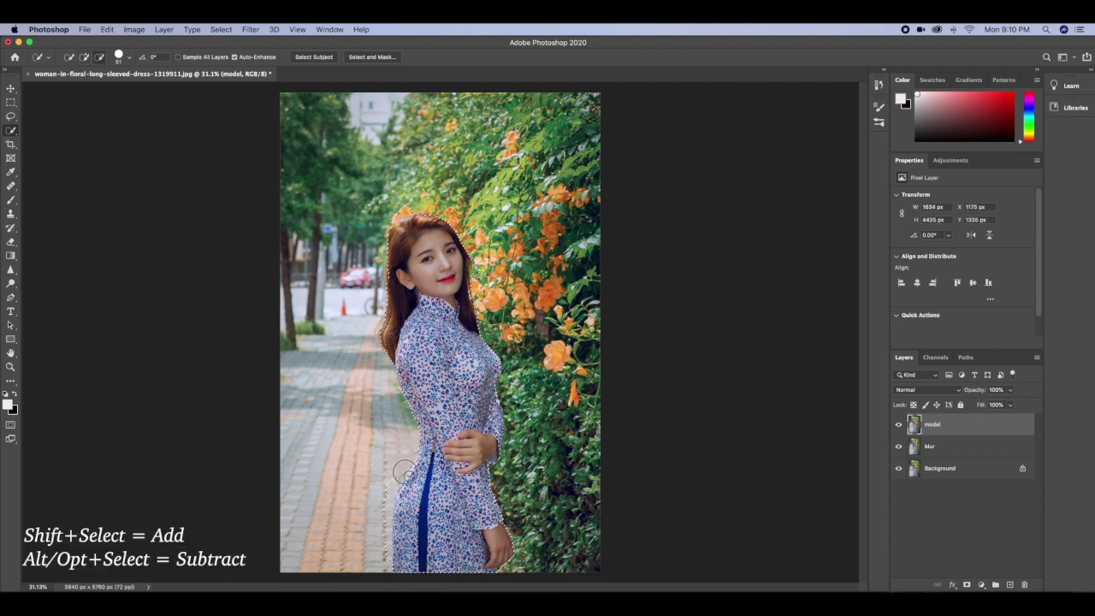
click(429, 485)
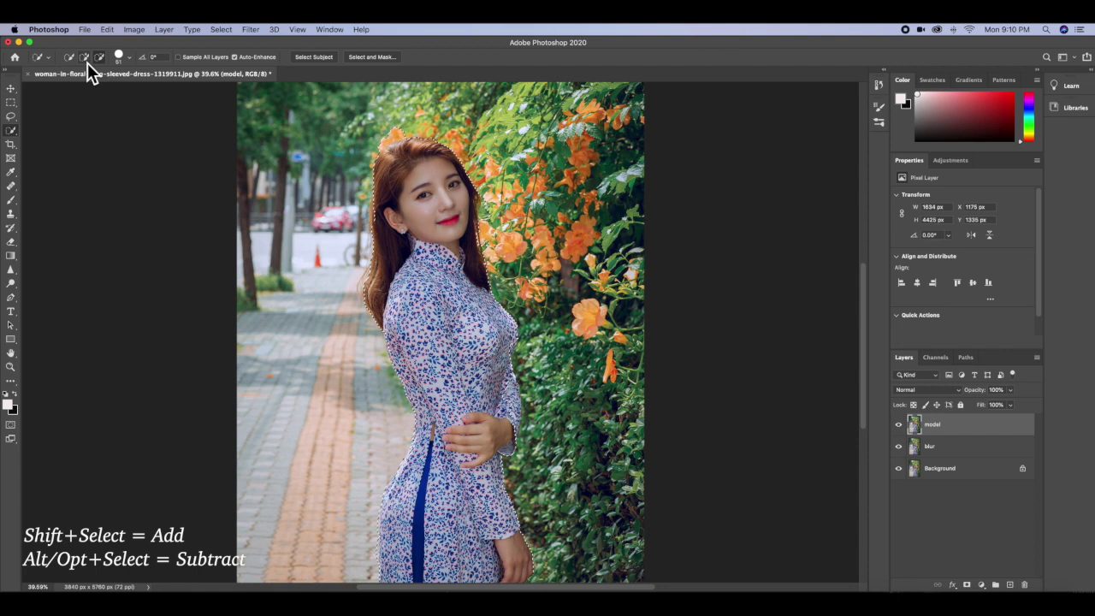
key(alt)
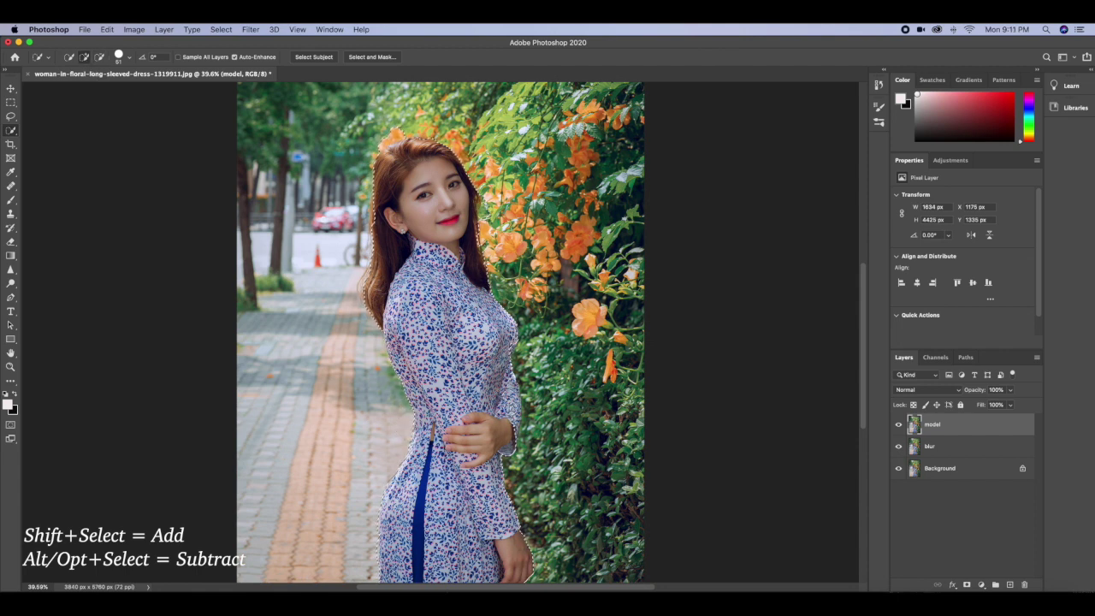
scroll(366, 333, up, 3)
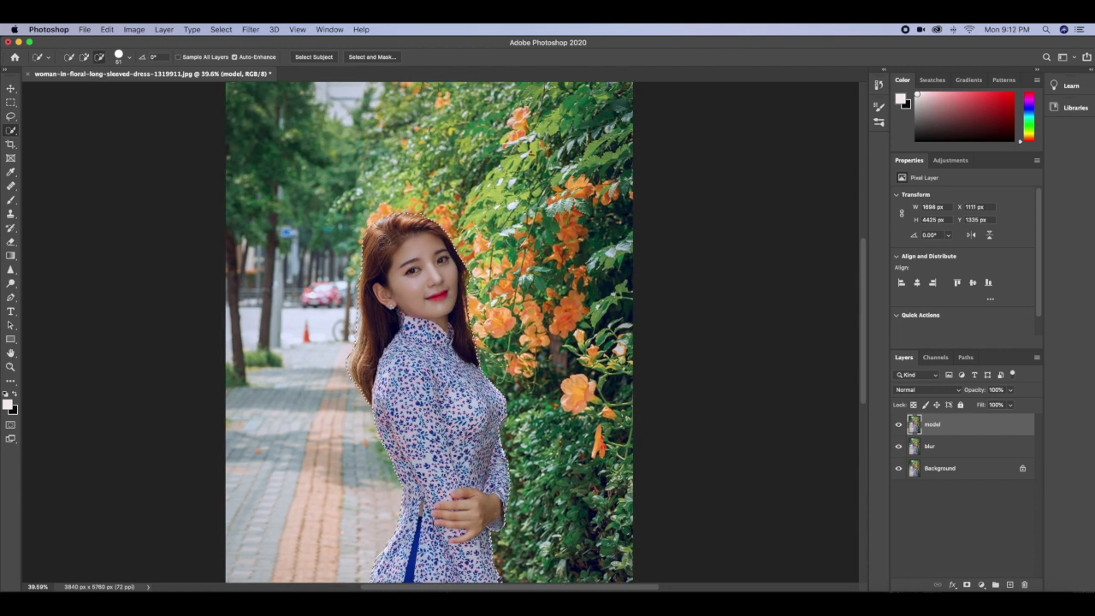
scroll(525, 216, down, 3)
scroll(522, 231, down, 3)
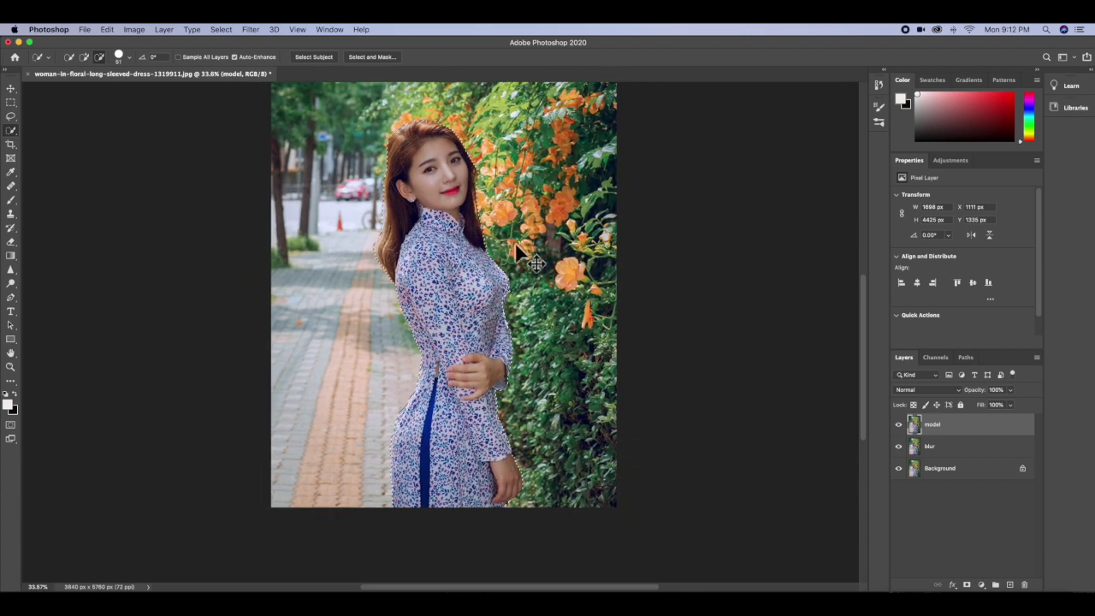
scroll(517, 250, up, 3)
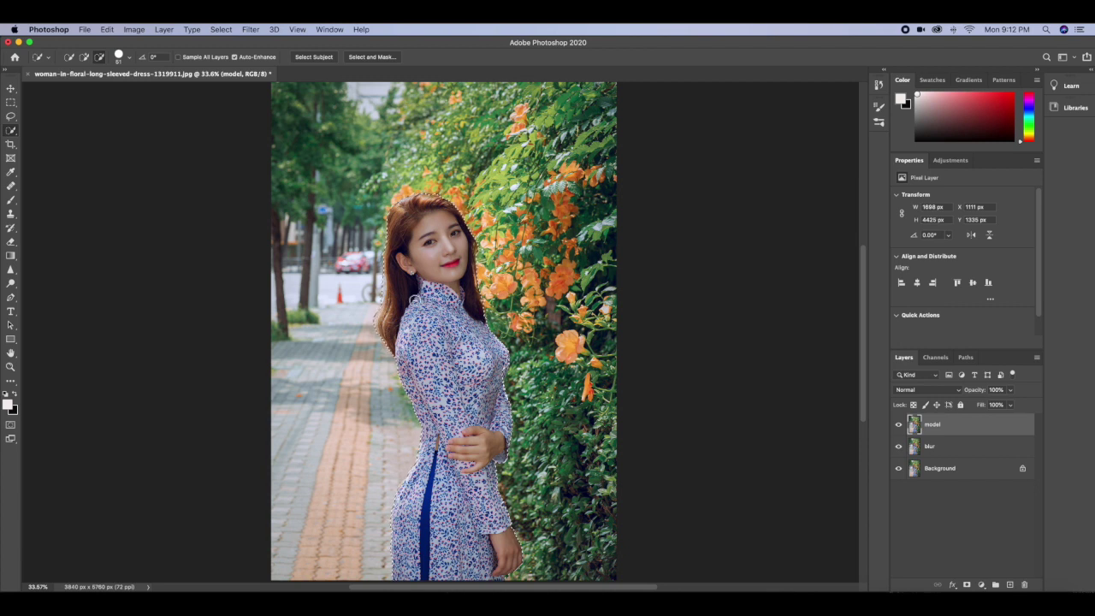
Refine the selection along her hair with the Refine Radius brush in Refine Edge and apply it
click(221, 30)
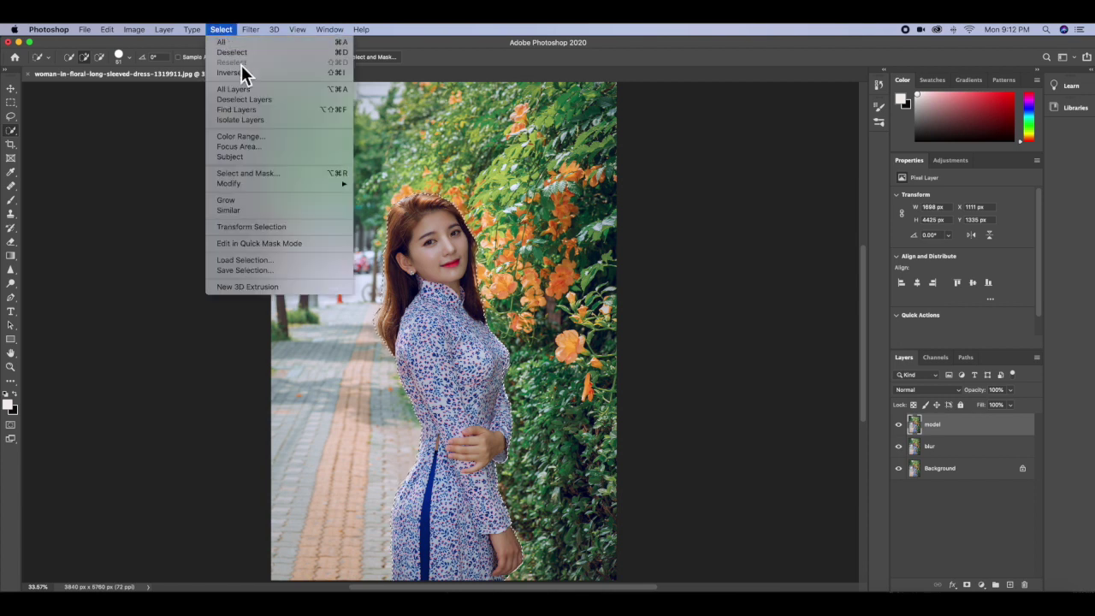
shift+click(268, 177)
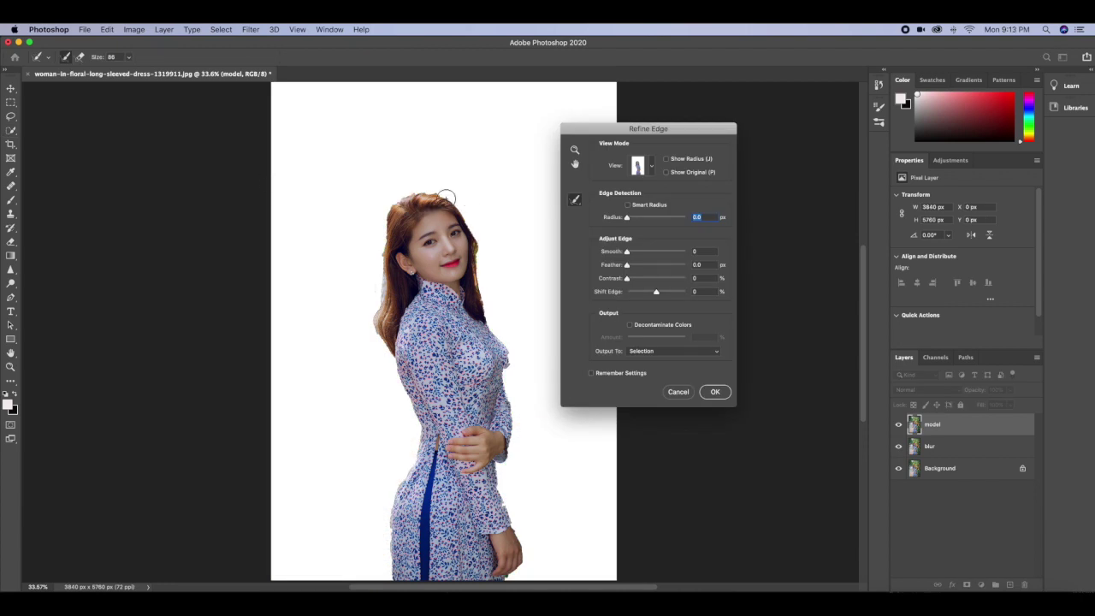
mouse_move(411, 195)
mouse_down()
mouse_move(425, 185)
mouse_move(450, 196)
mouse_move(401, 205)
mouse_move(392, 221)
mouse_move(398, 244)
mouse_move(379, 325)
mouse_up()
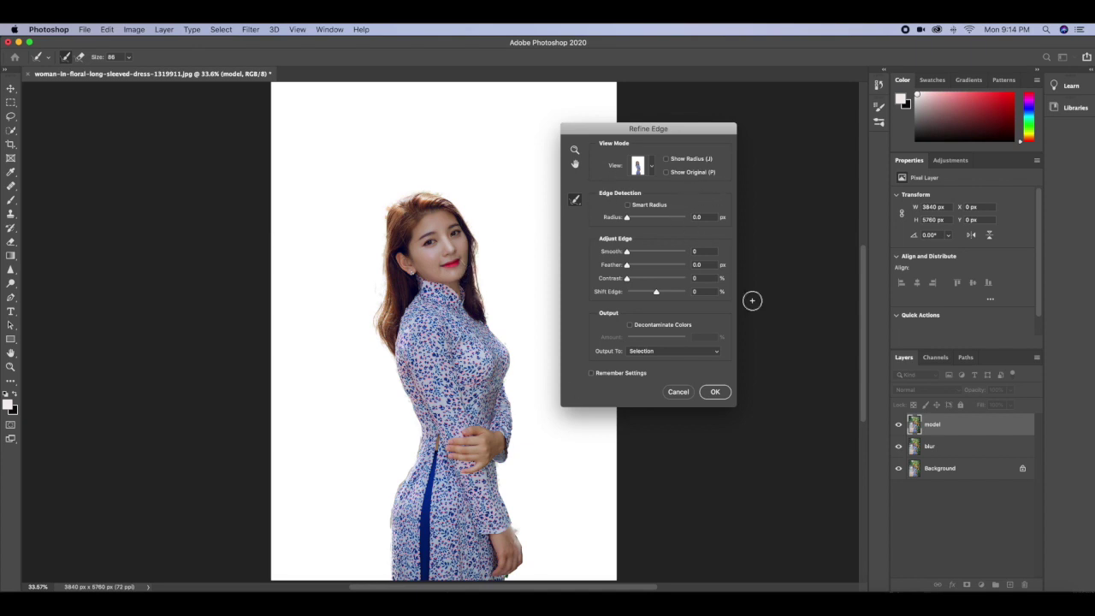
click(716, 396)
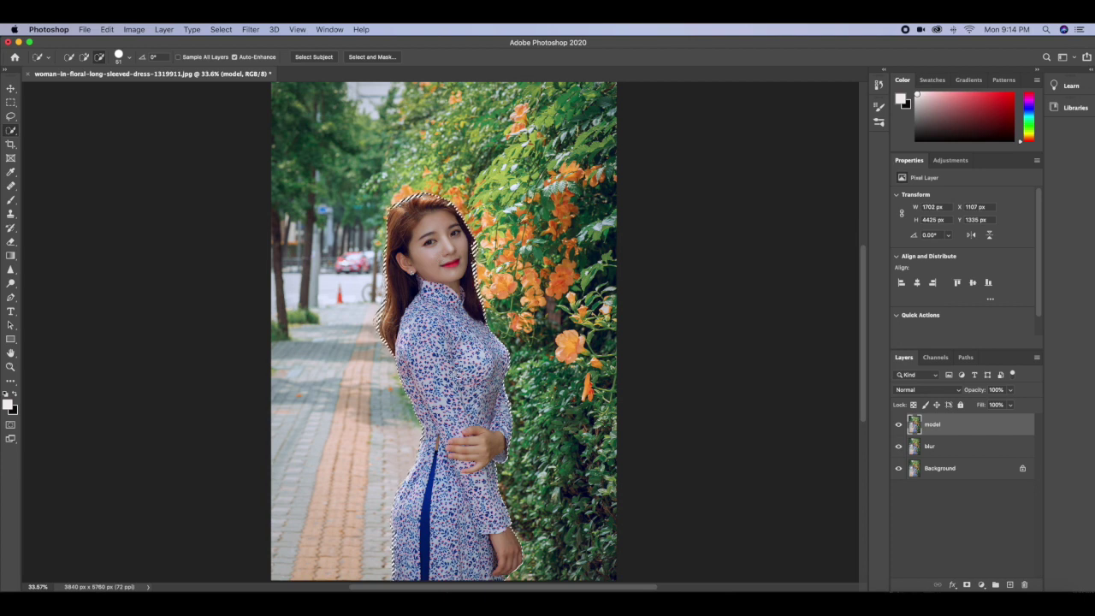
Check the selection by toggling layer visibility, then add a layer mask to the model layer
drag(900, 468, 902, 446)
click(900, 425)
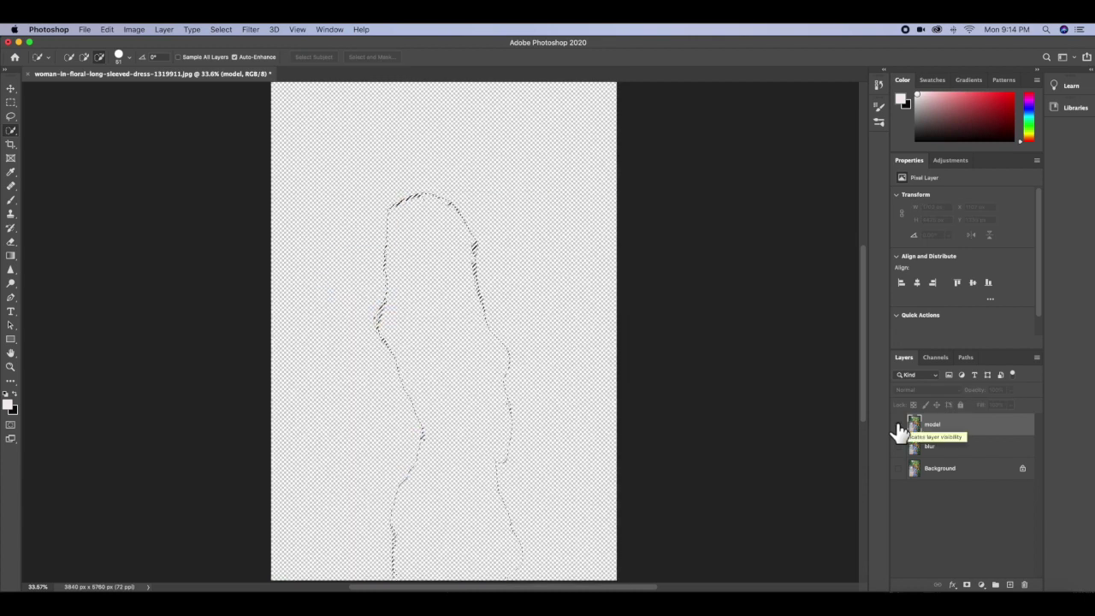
click(899, 426)
click(899, 446)
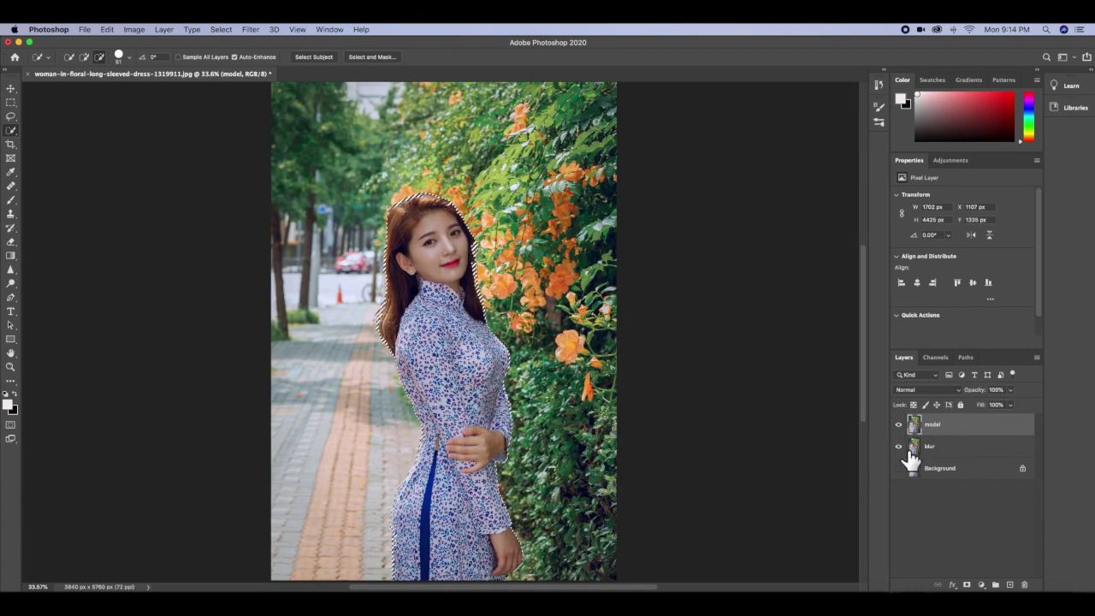
click(967, 585)
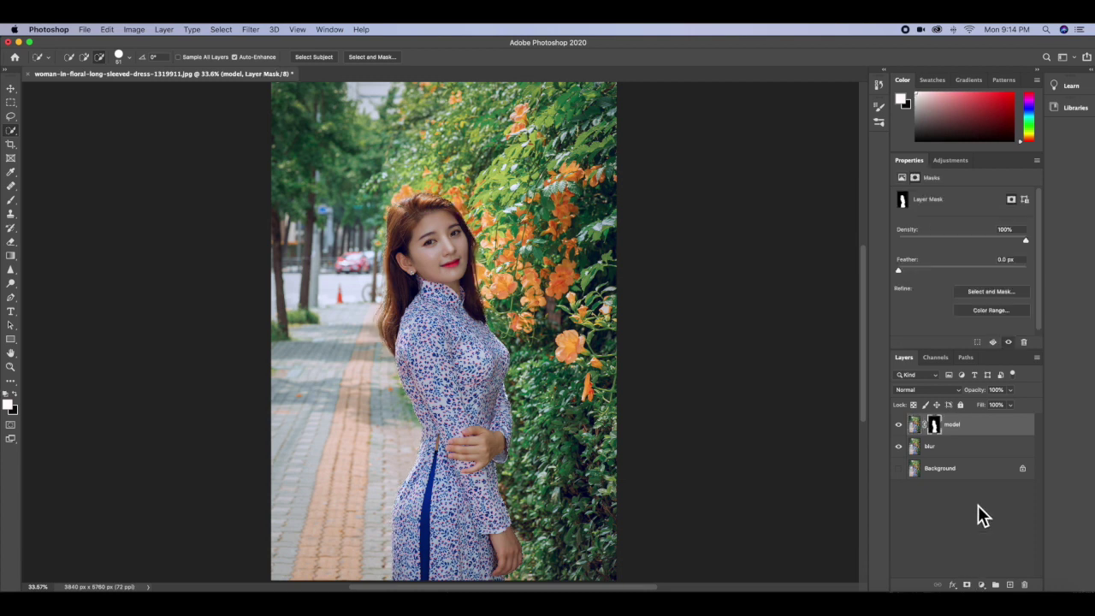
Select the blur layer and toggle its visibility to inspect the woman's masked cutout
click(957, 452)
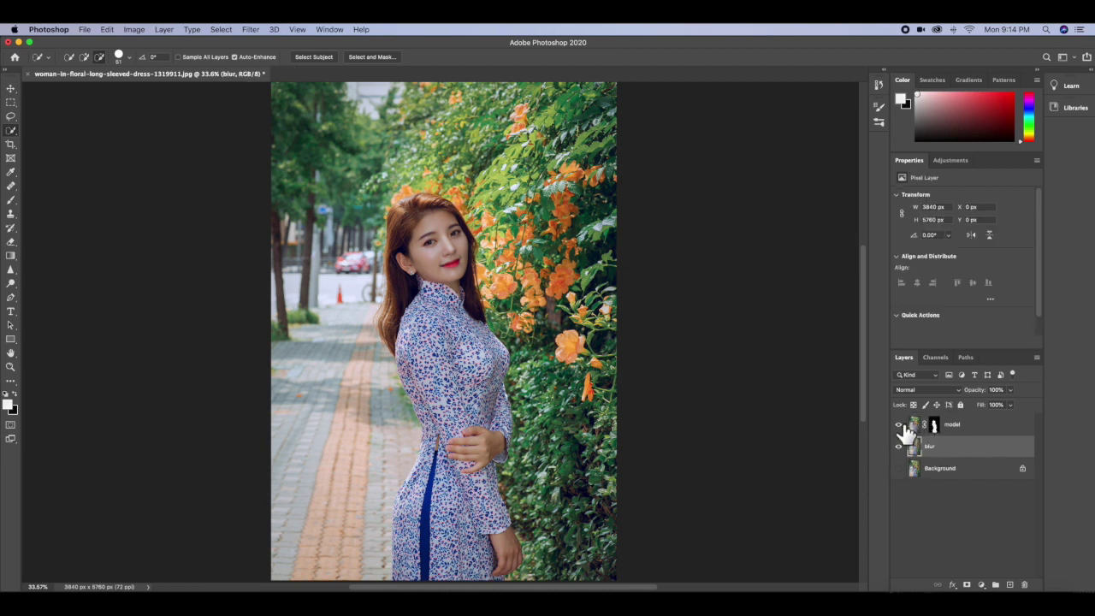
drag(913, 448, 952, 433)
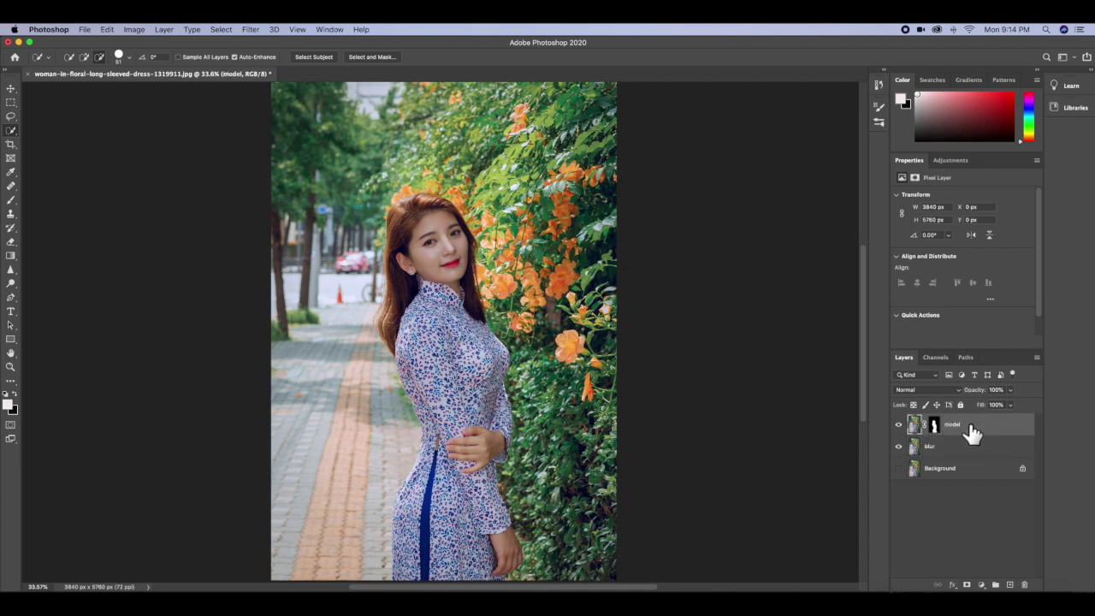
click(898, 445)
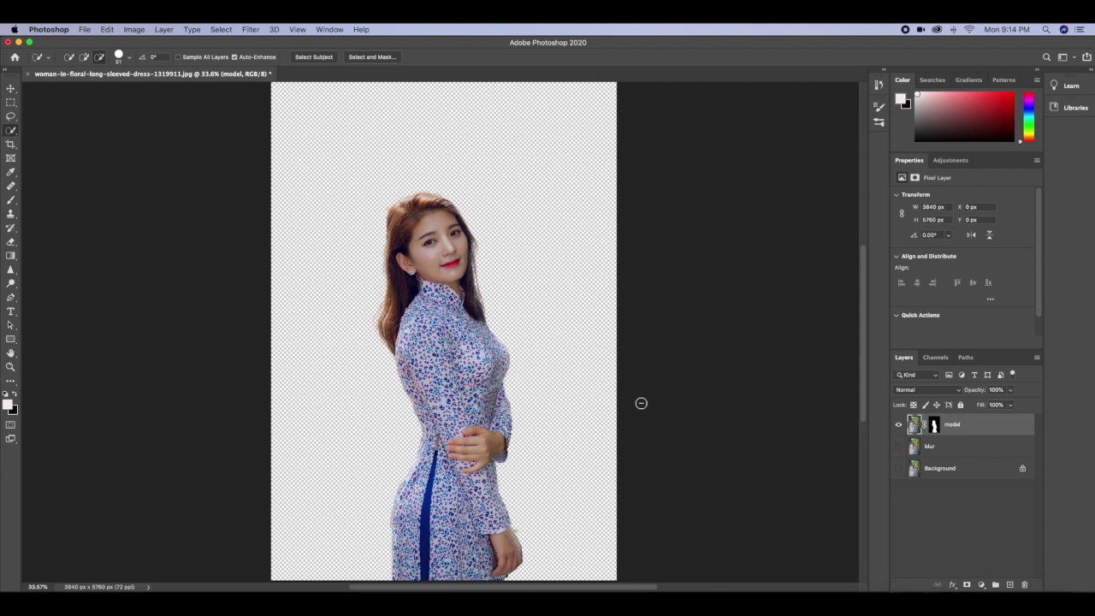
click(899, 446)
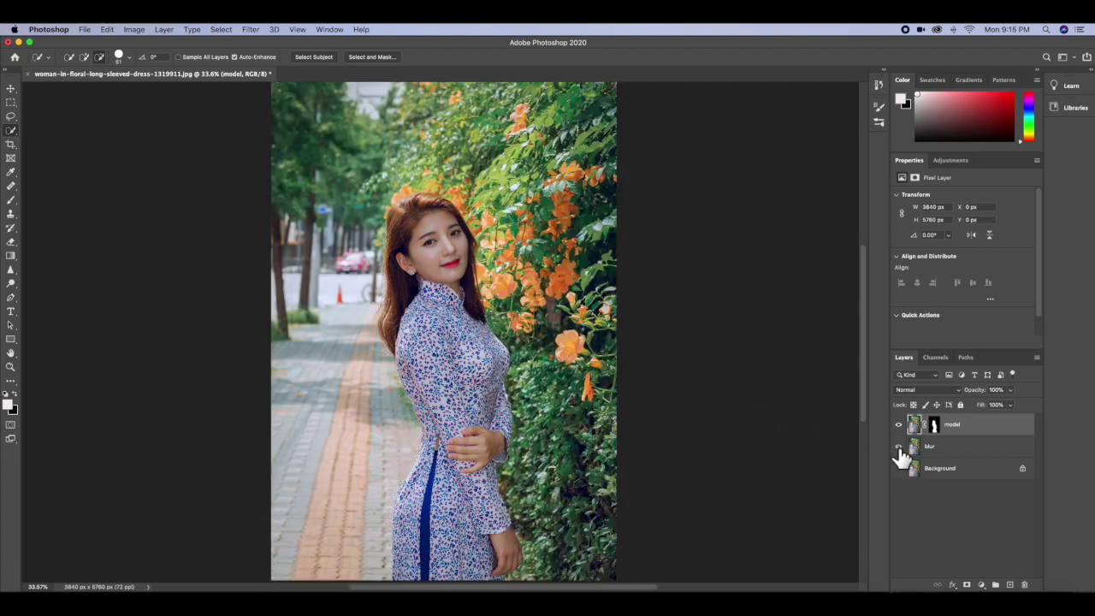
click(940, 446)
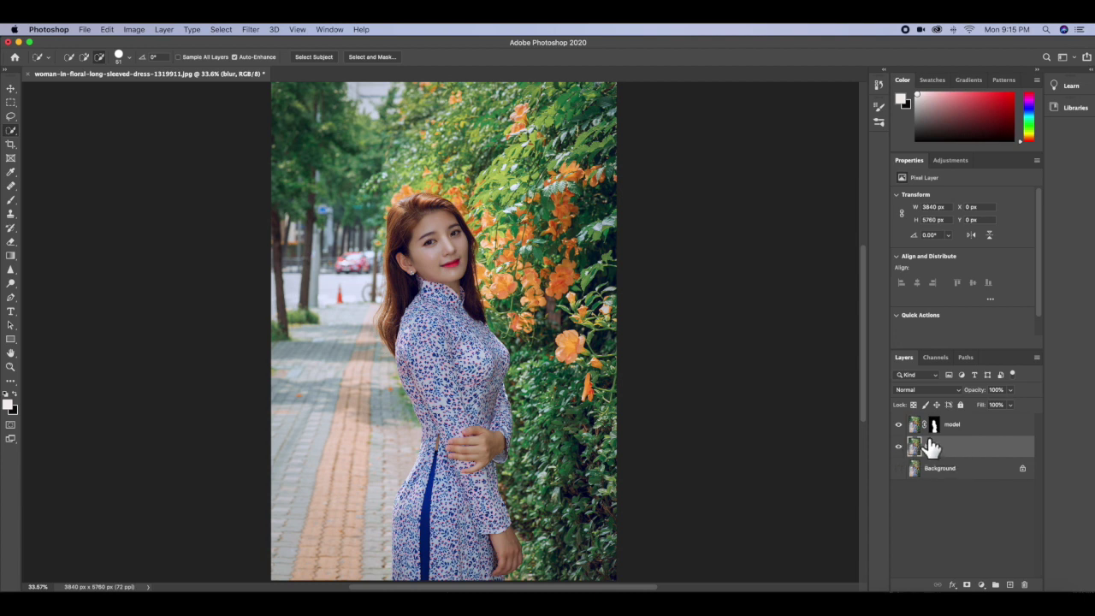
drag(931, 446, 936, 427)
Load the woman's mask as a selection and expand it by 35 pixels
super+click(937, 427)
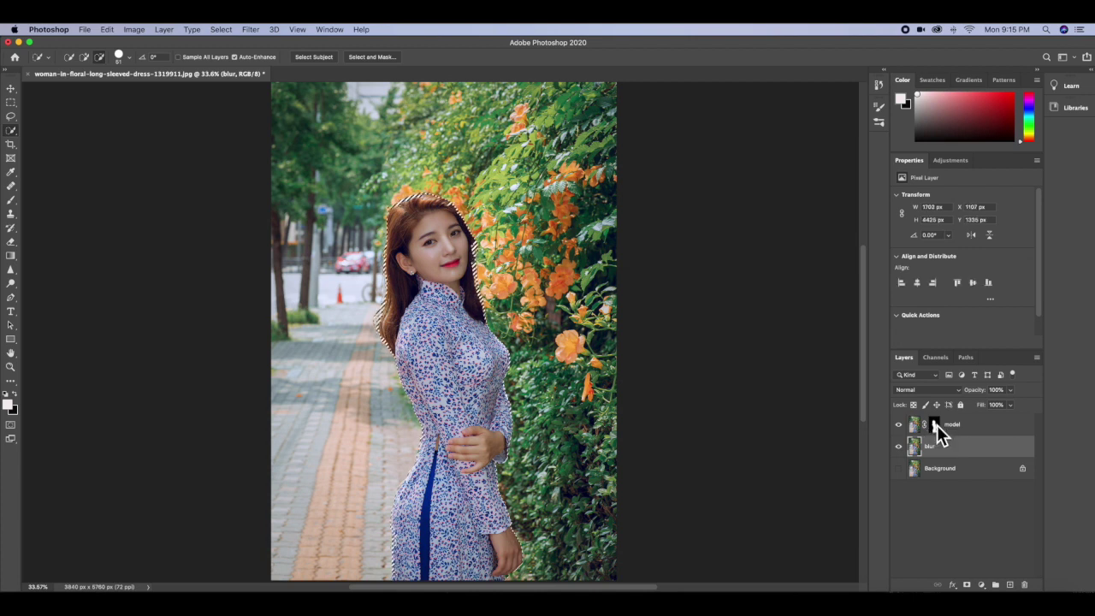
click(220, 33)
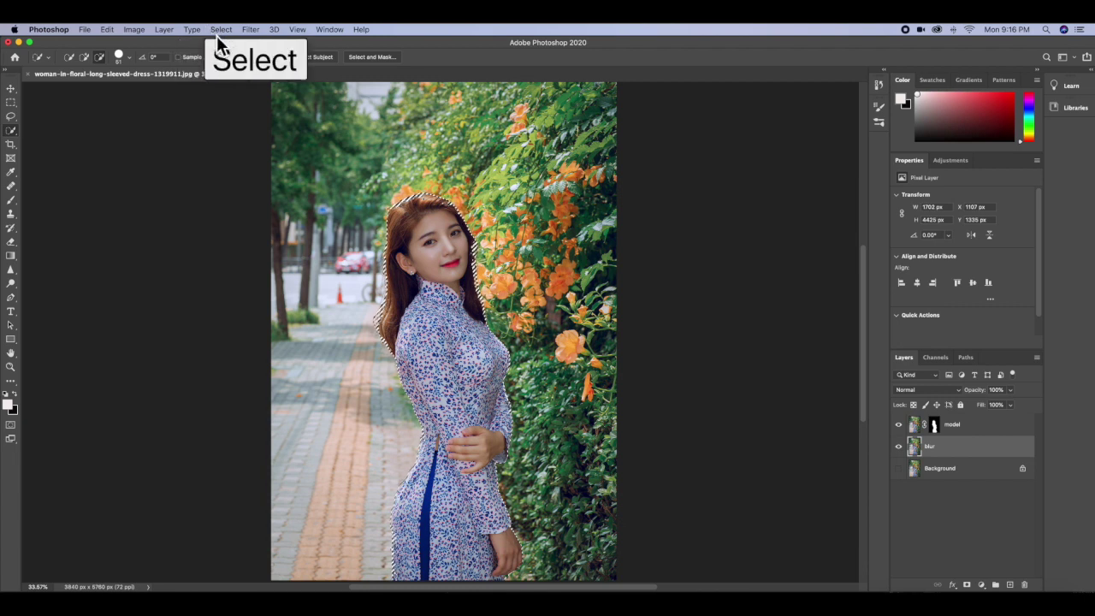
mouse_move(283, 185)
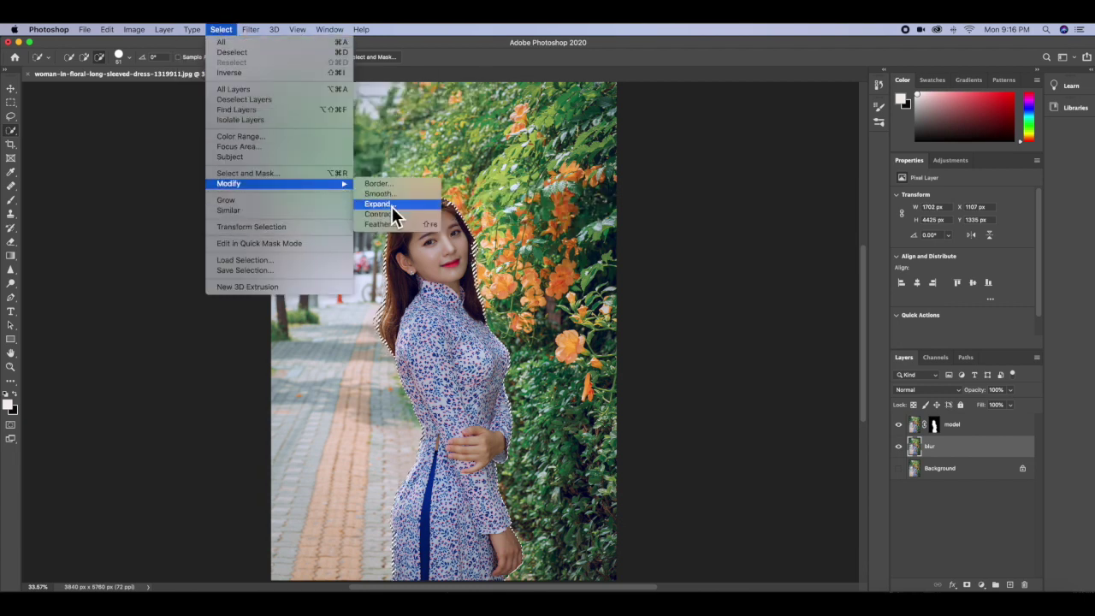
click(381, 209)
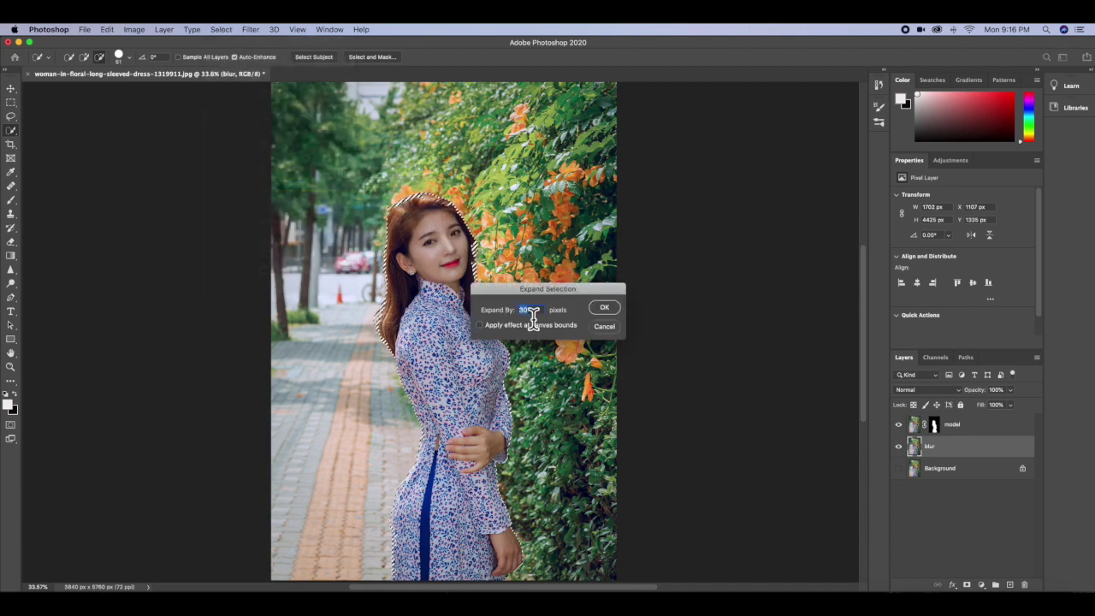
text(10)
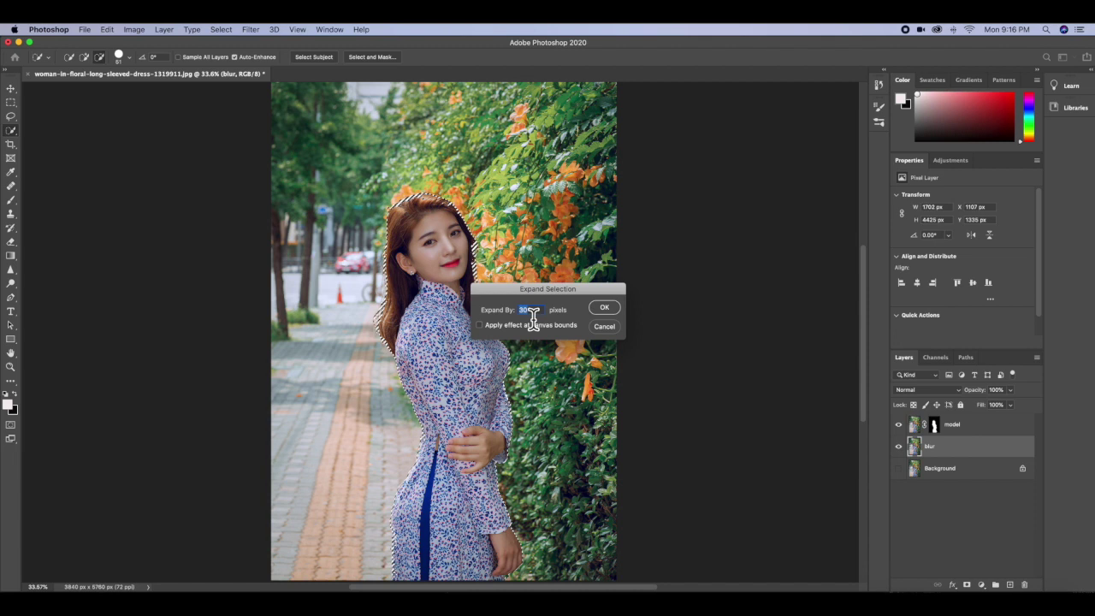
key(BackSpace)
key(BackSpace)
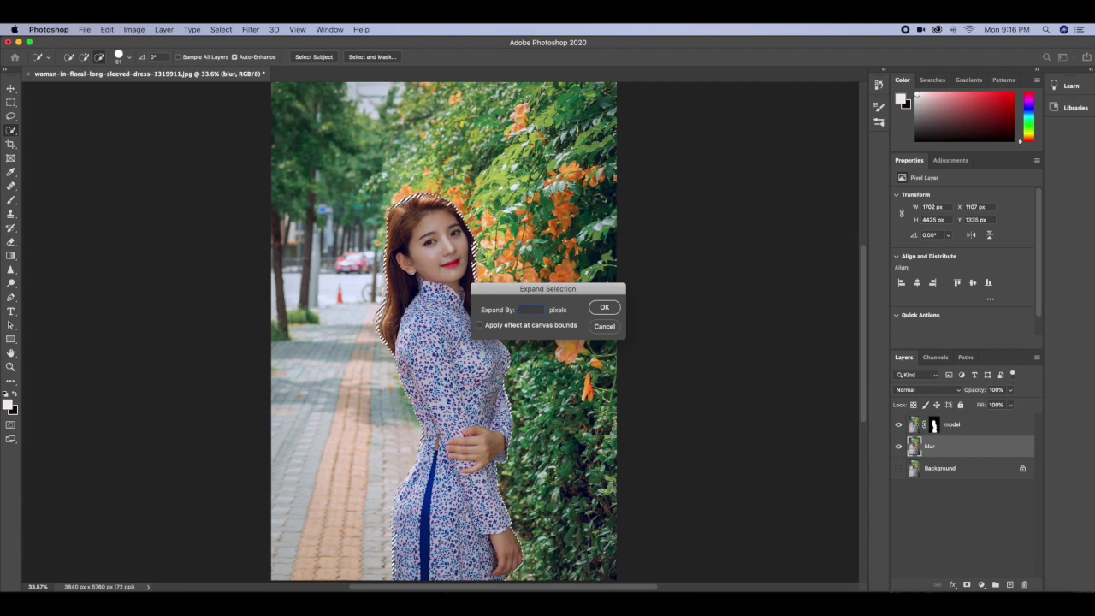
click(608, 310)
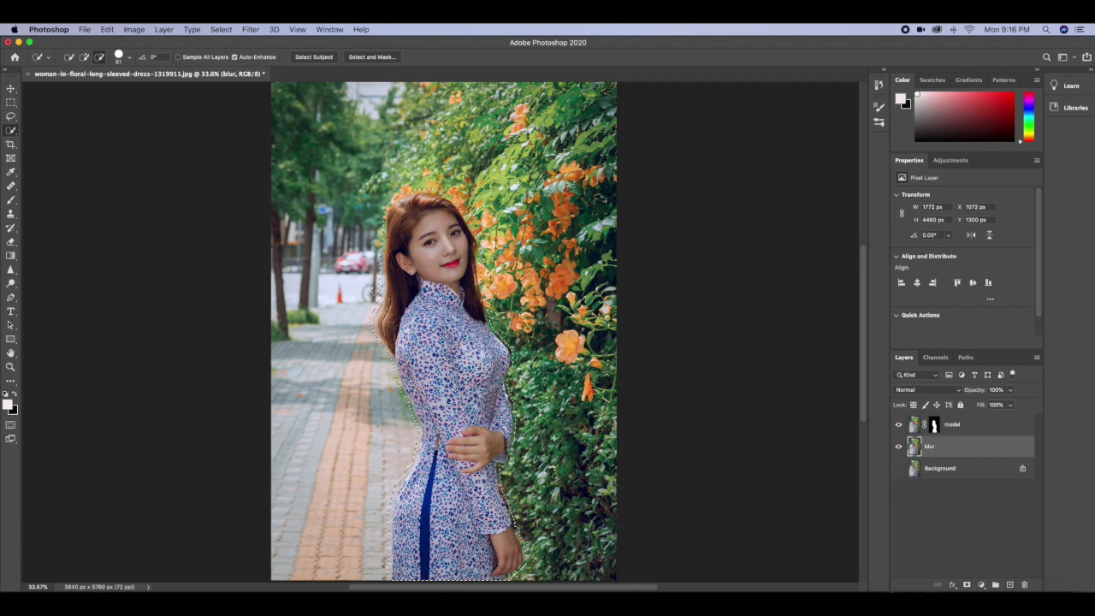
Content-Aware fill the woman's area on the blur layer, then hide the model layer
right_click(474, 361)
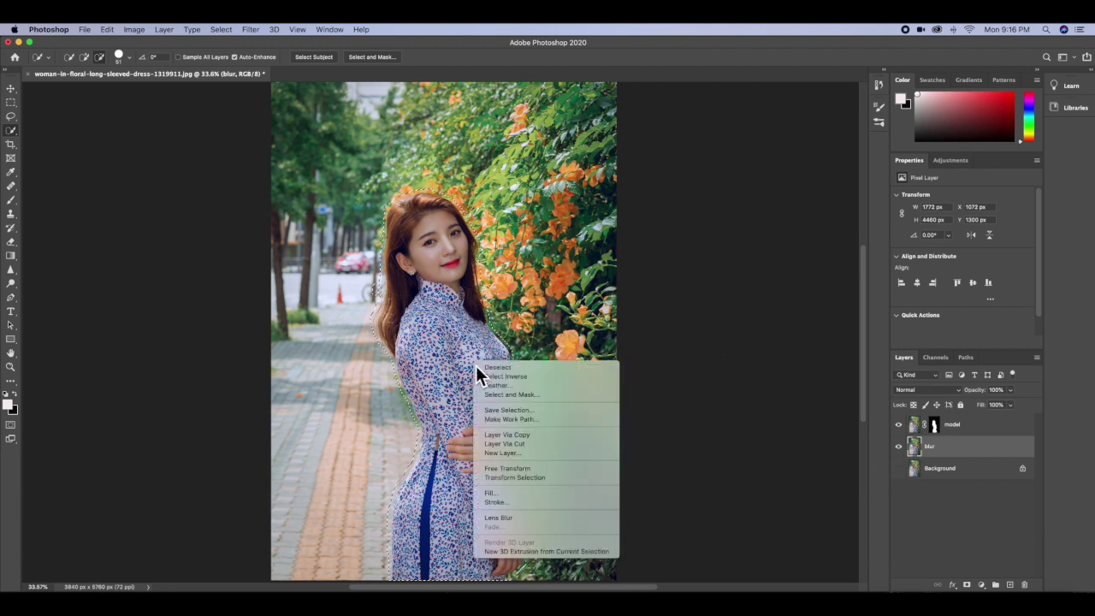
click(497, 497)
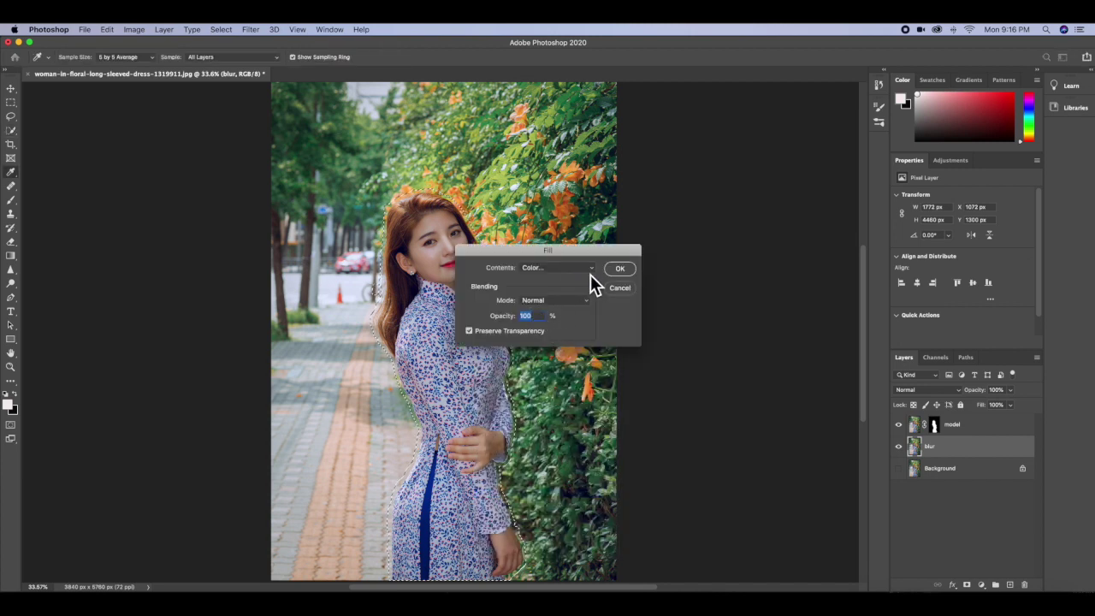
click(592, 271)
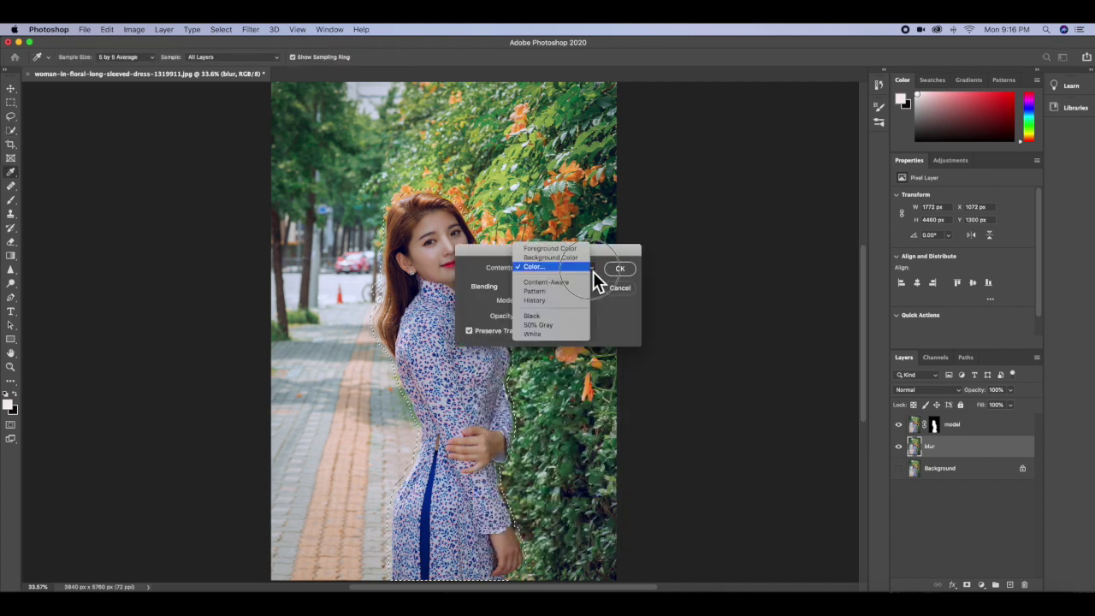
click(551, 287)
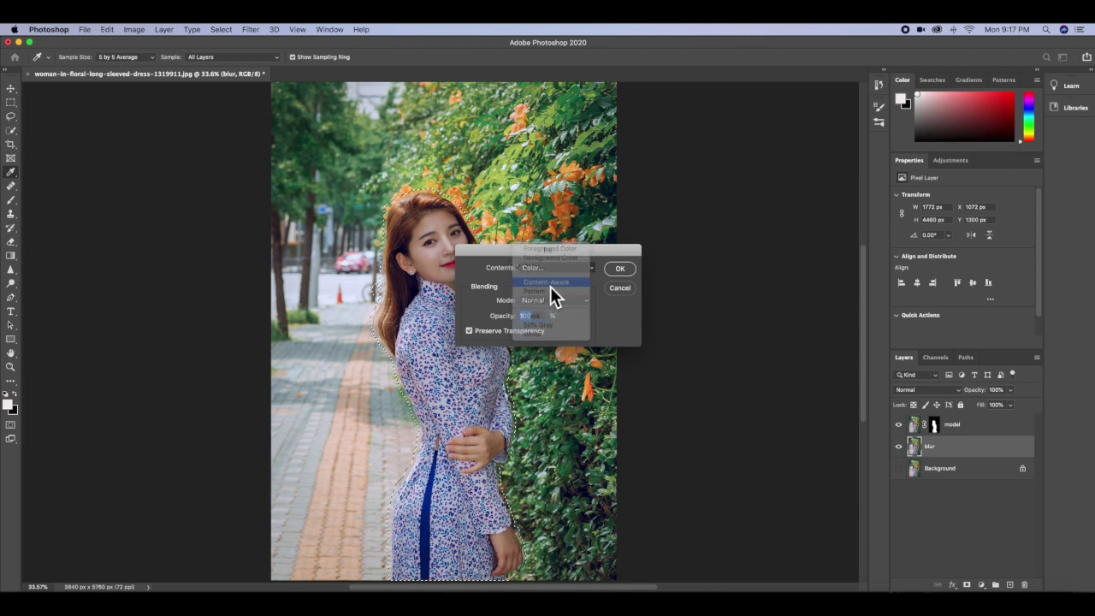
click(621, 269)
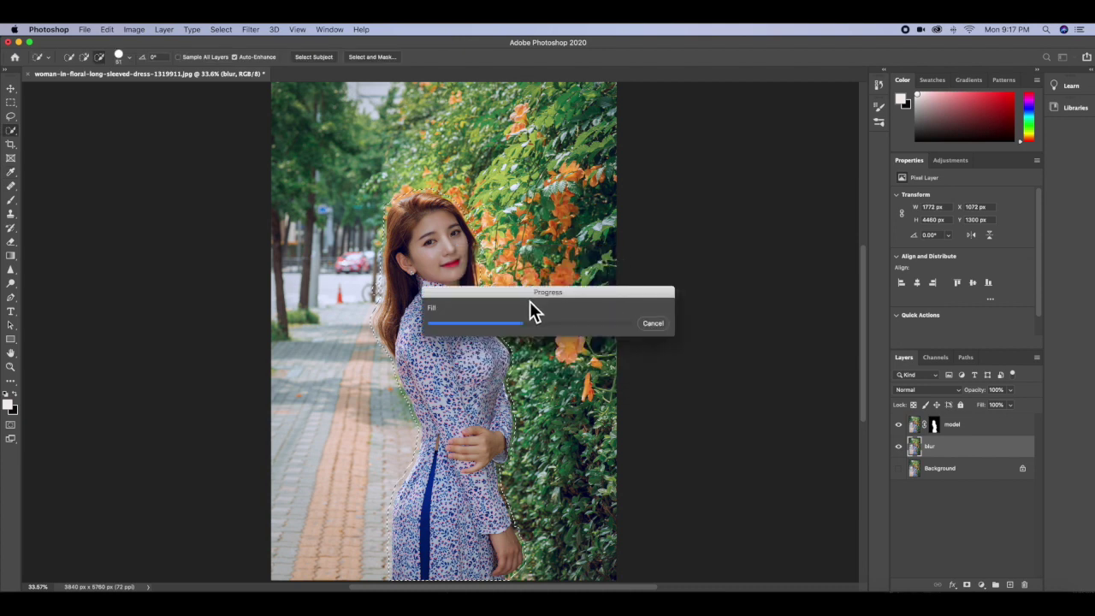
click(899, 424)
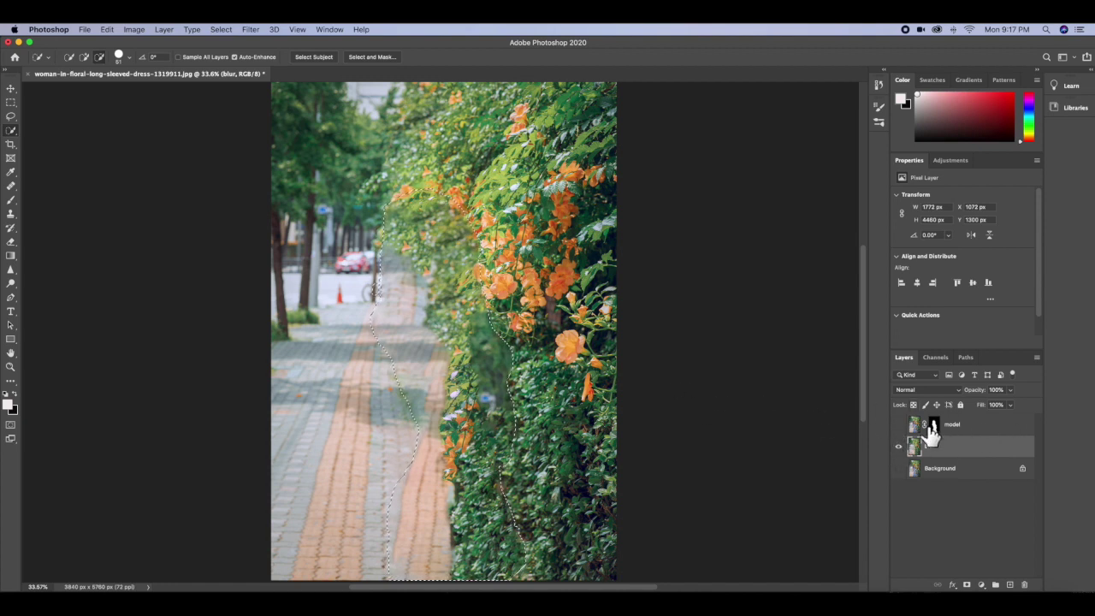
Deselect and apply a Lens Blur with a Hexagon iris at Radius 100 to the blur layer
click(898, 424)
click(899, 424)
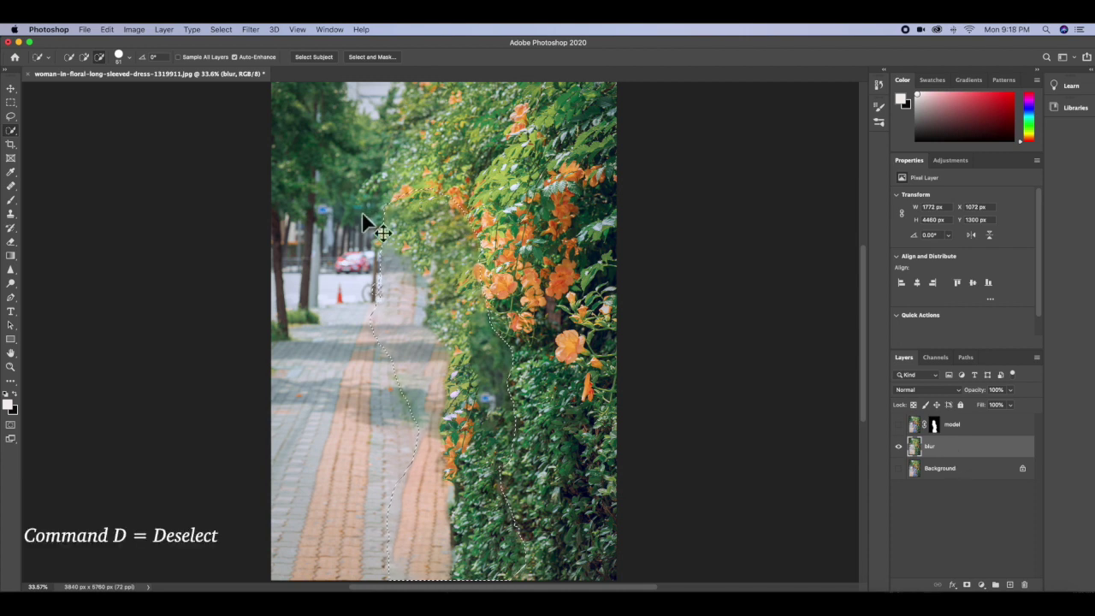
key(super+d)
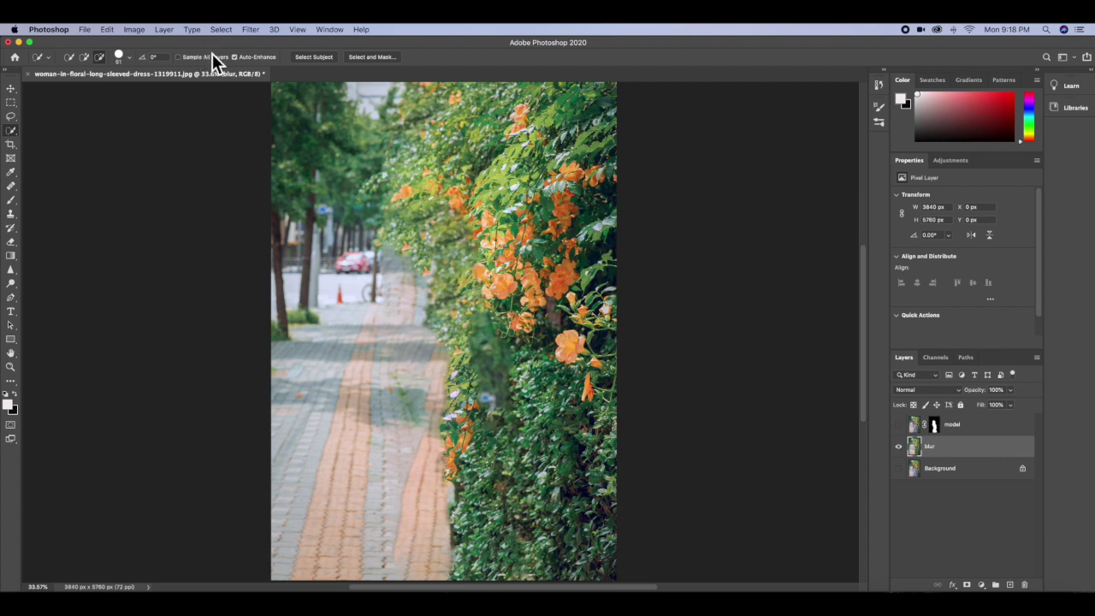
click(255, 30)
mouse_move(365, 159)
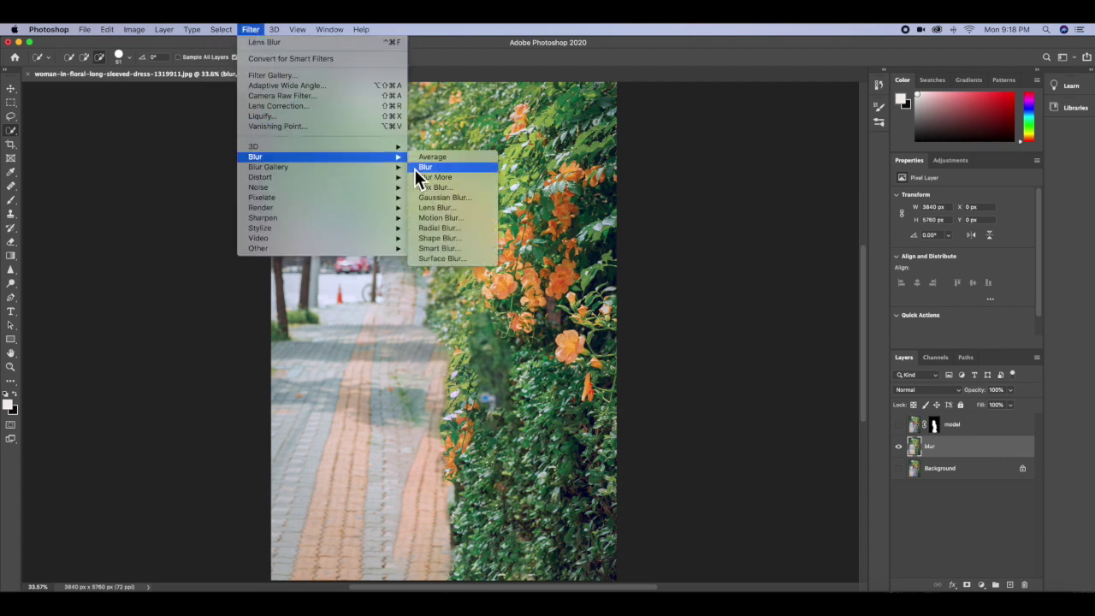
click(440, 212)
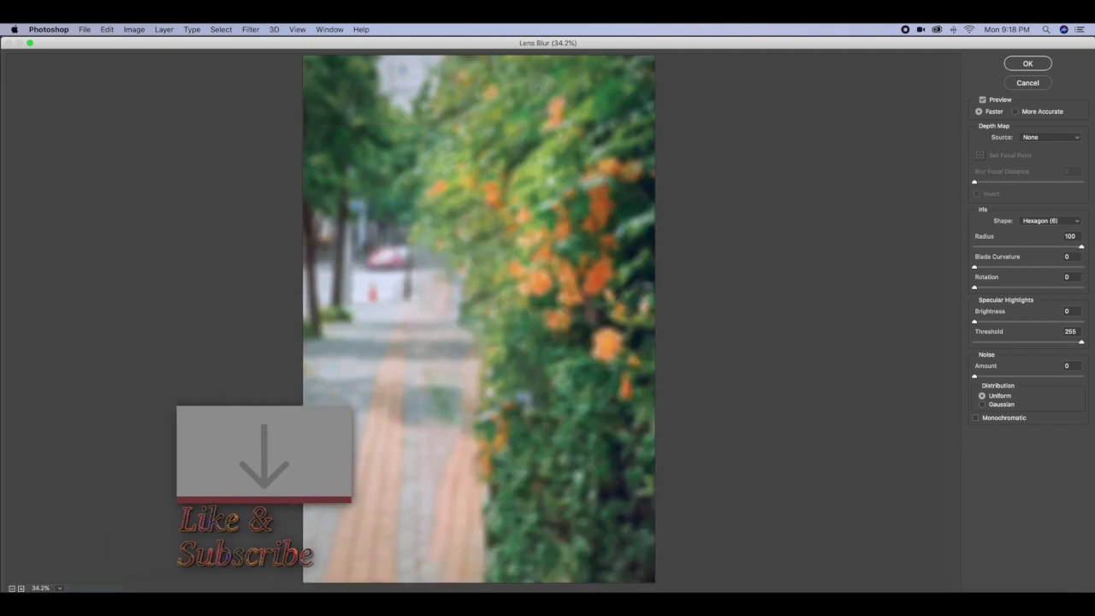
drag(1082, 247, 1045, 246)
click(959, 253)
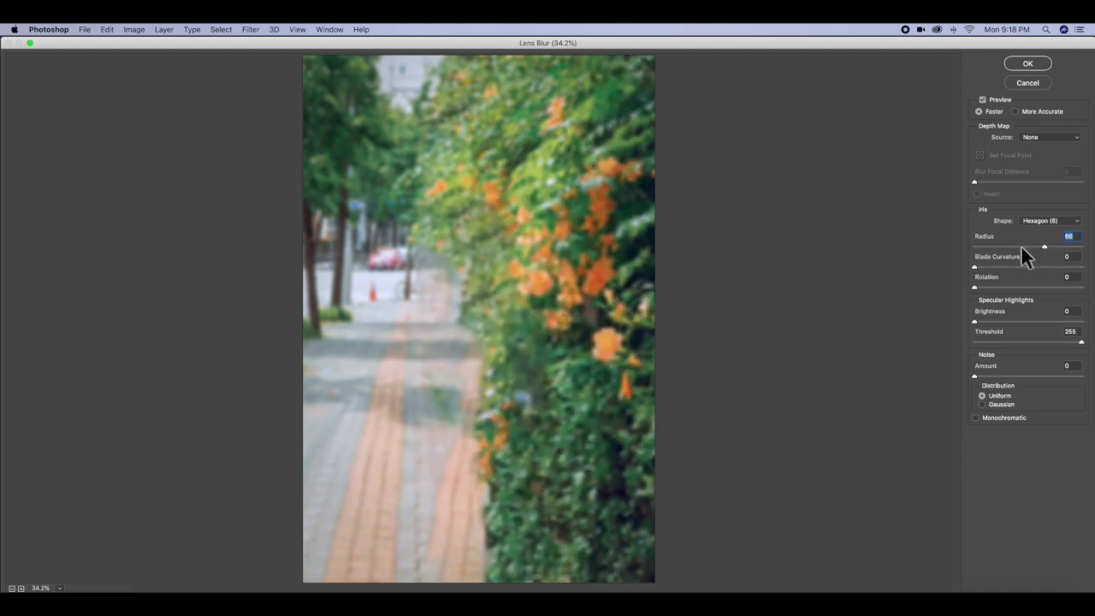
drag(1043, 245, 1082, 244)
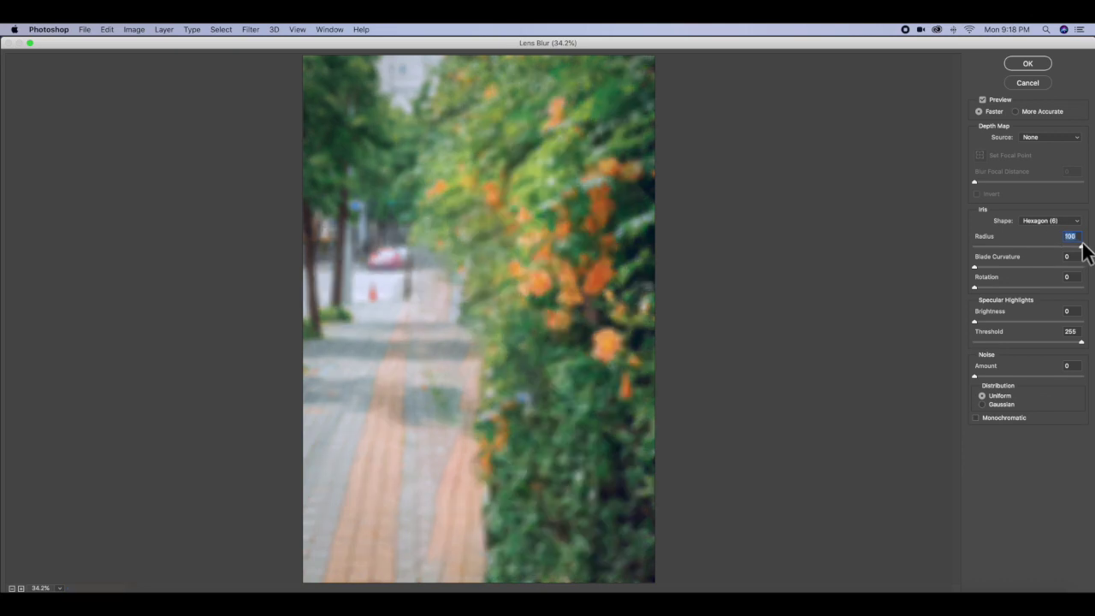
click(1029, 66)
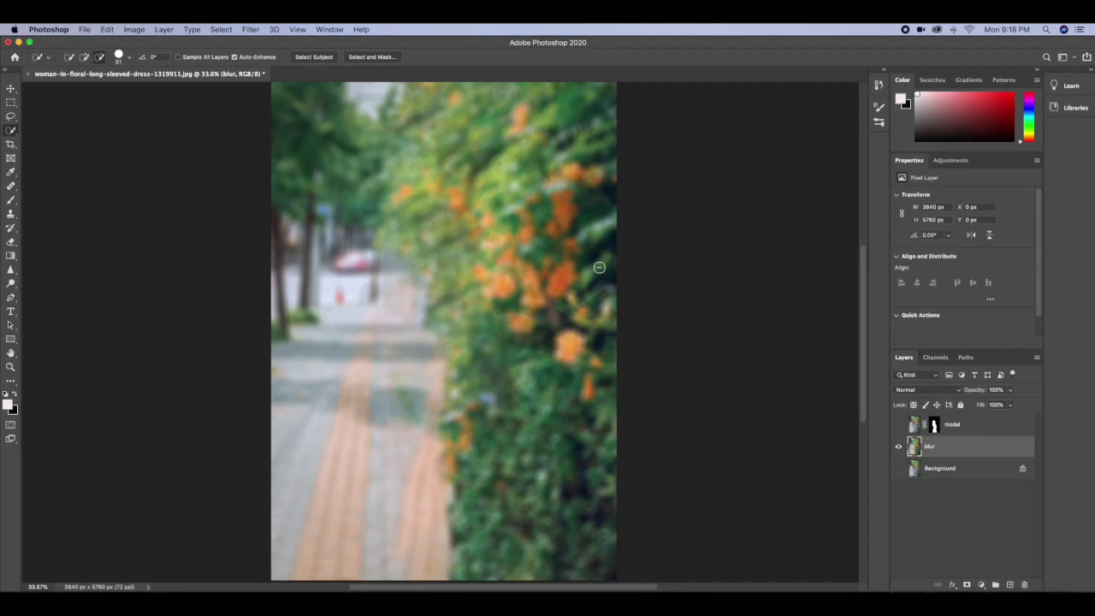
Make the model layer visible over the lens-blurred background
click(898, 426)
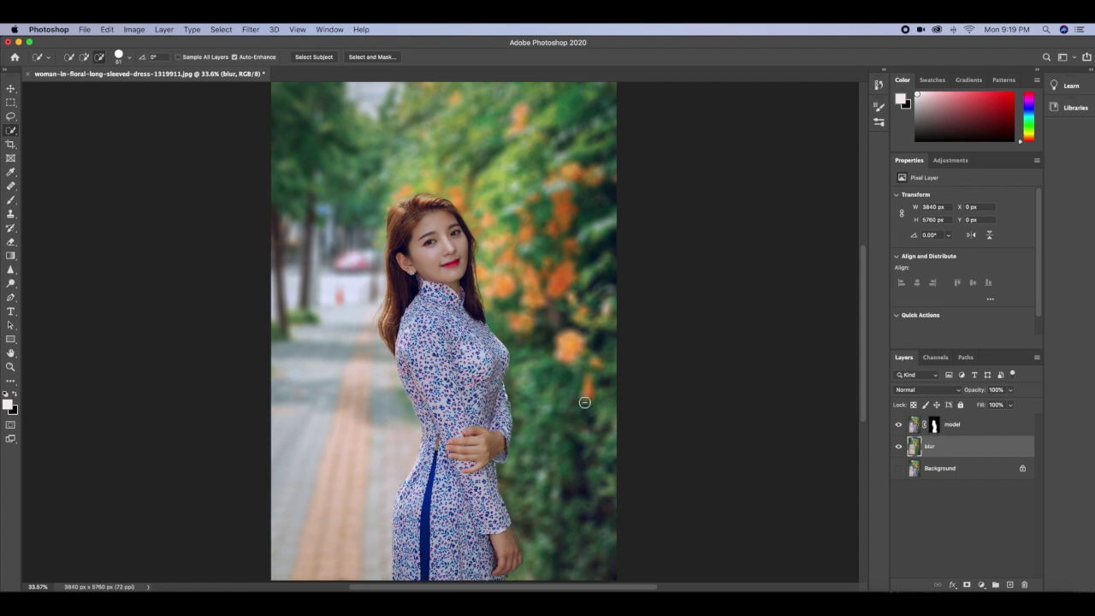
Add a Color Lookup adjustment layer above the model layer using the FallColors.look LUT
click(963, 433)
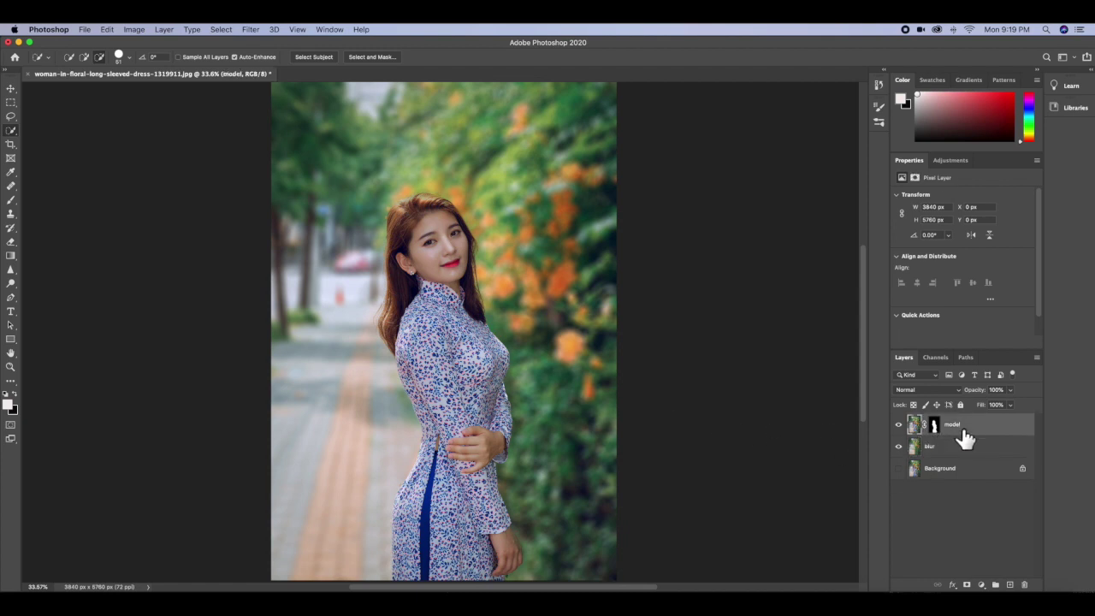
click(982, 586)
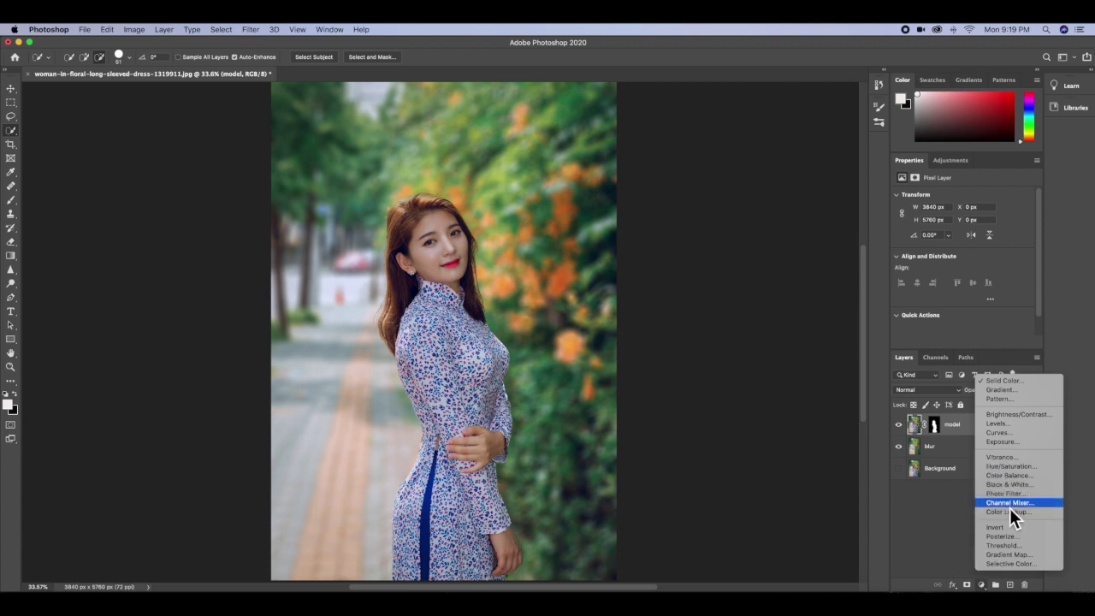
click(1010, 512)
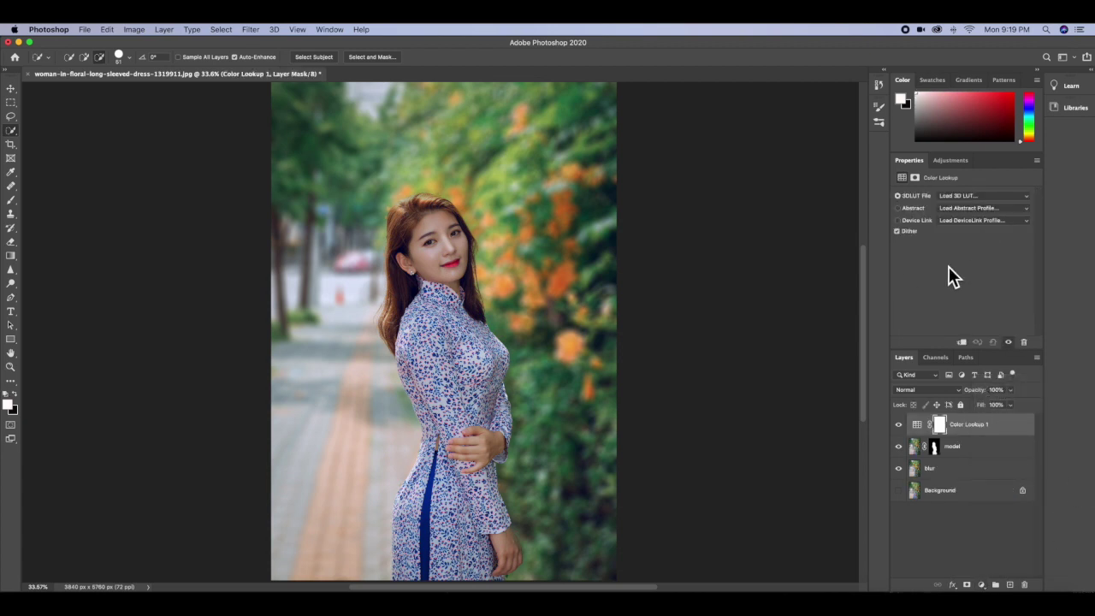
click(1025, 199)
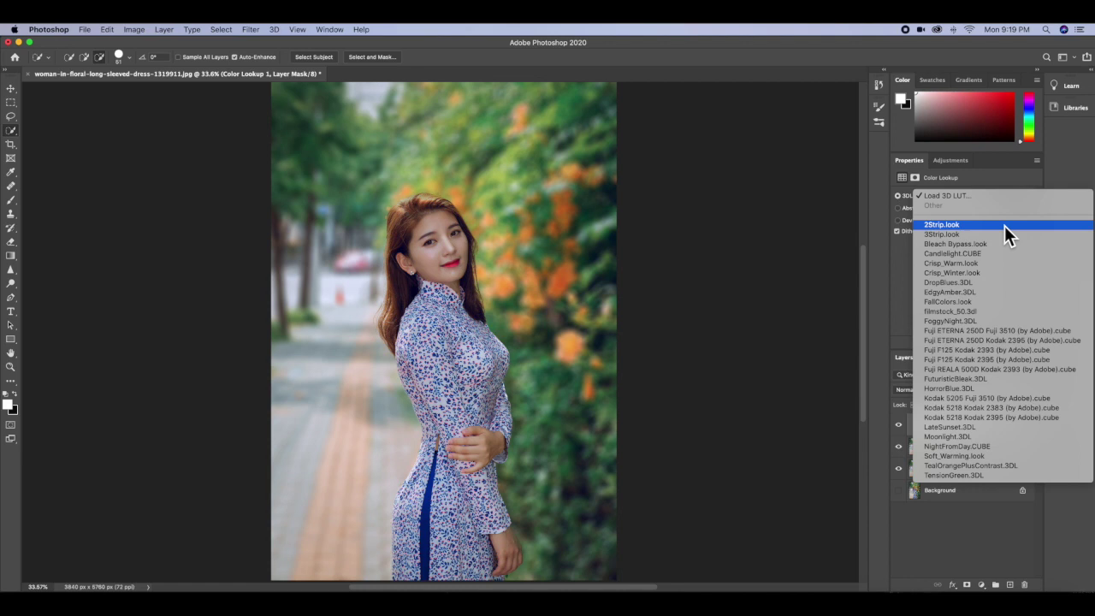
click(965, 310)
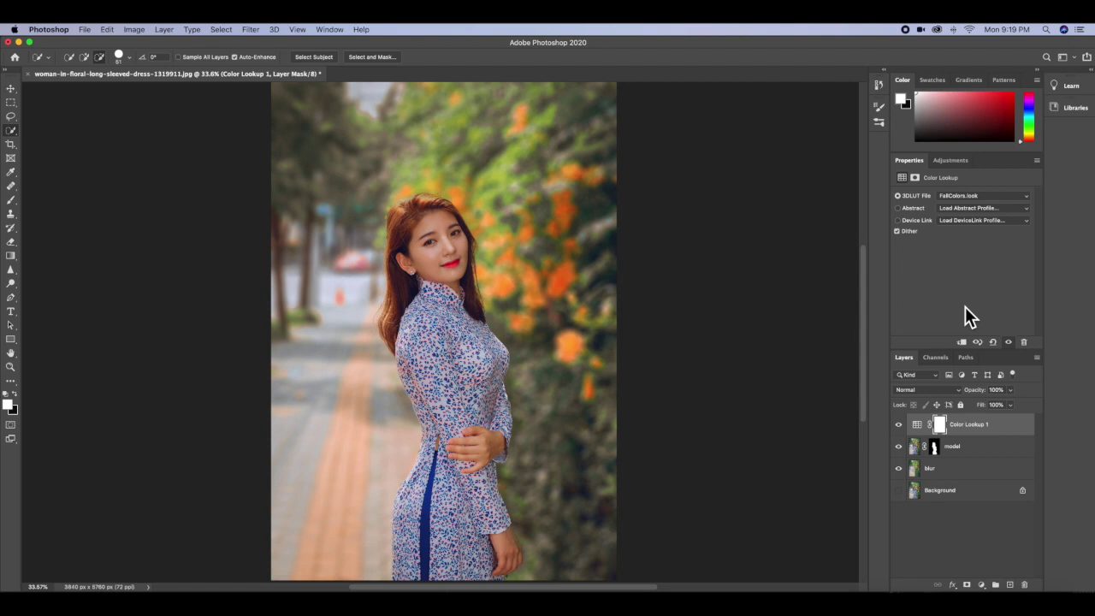
Group Color Lookup 1, model and blur into Group 1 with Cmd+G
super+click(967, 470)
super+click(967, 451)
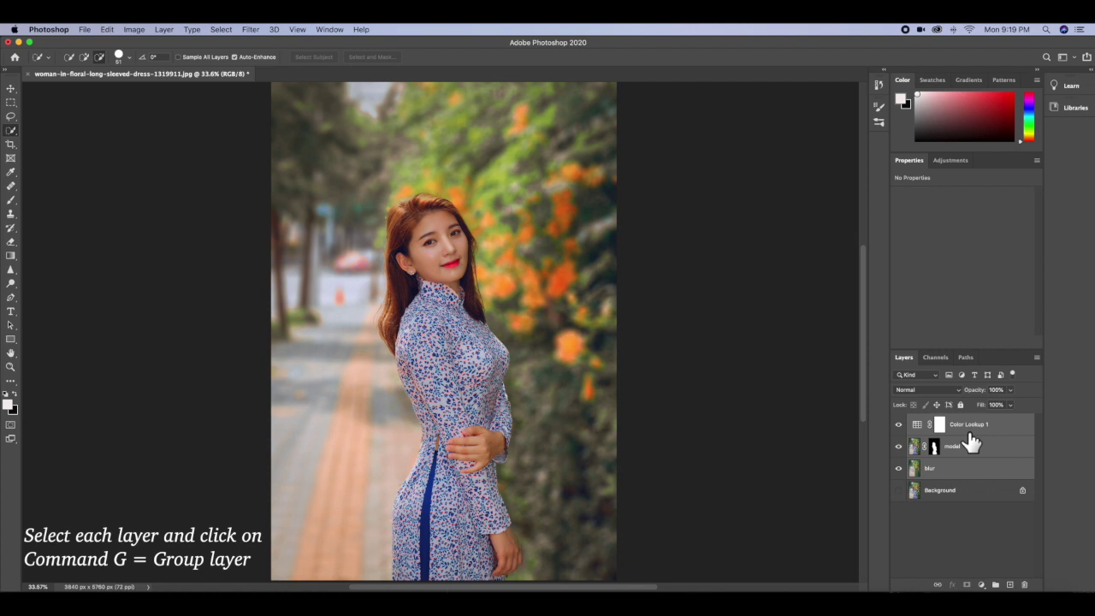
key(super+g)
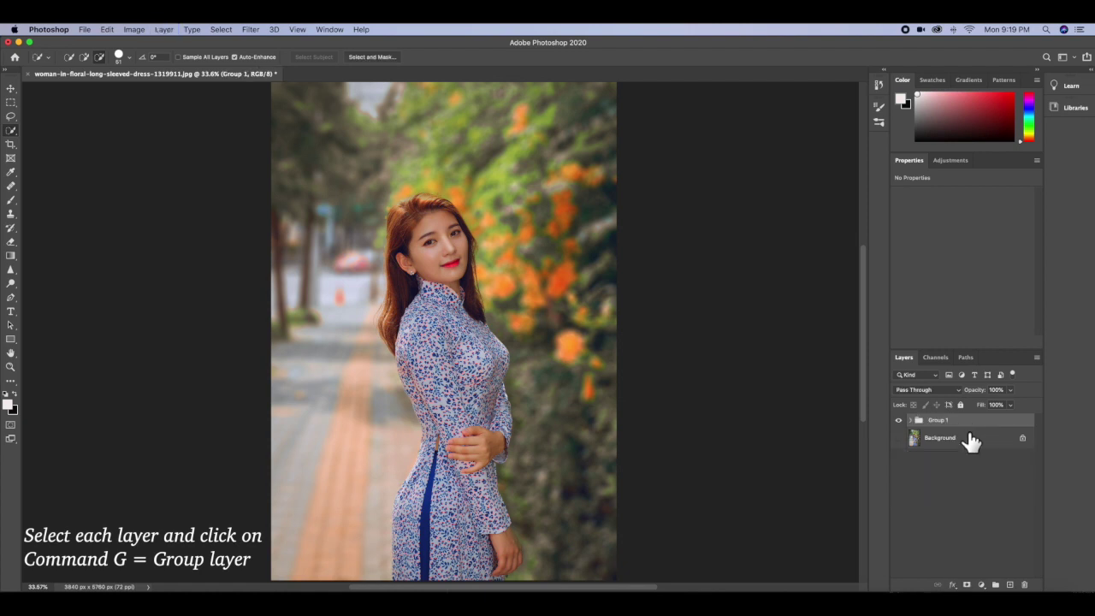
Toggle Group 1's visibility to compare edited and original versions, leaving the group visible
click(899, 420)
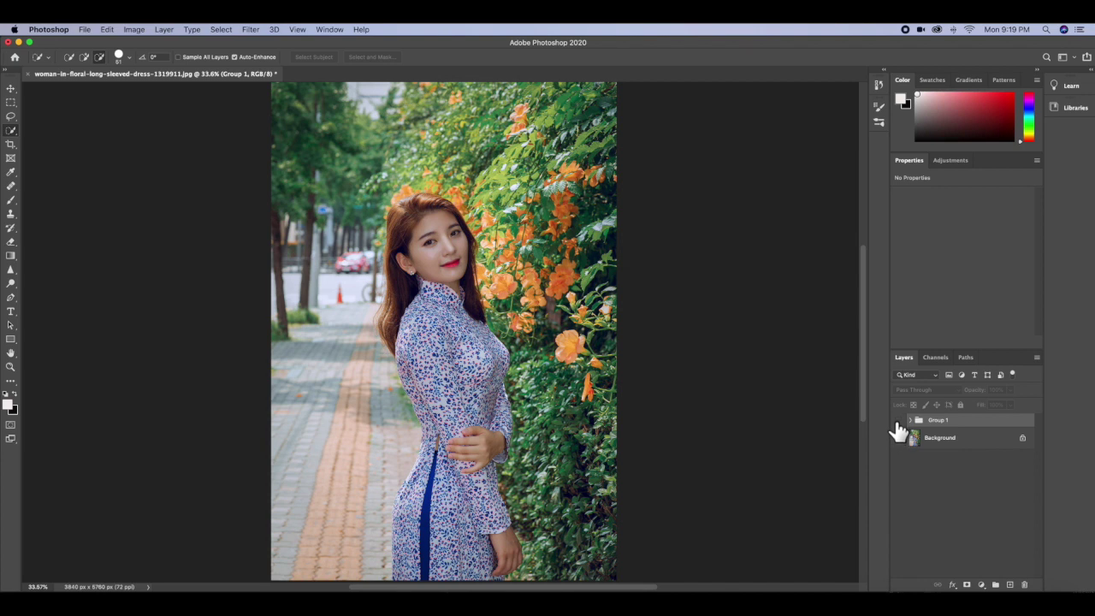
click(898, 420)
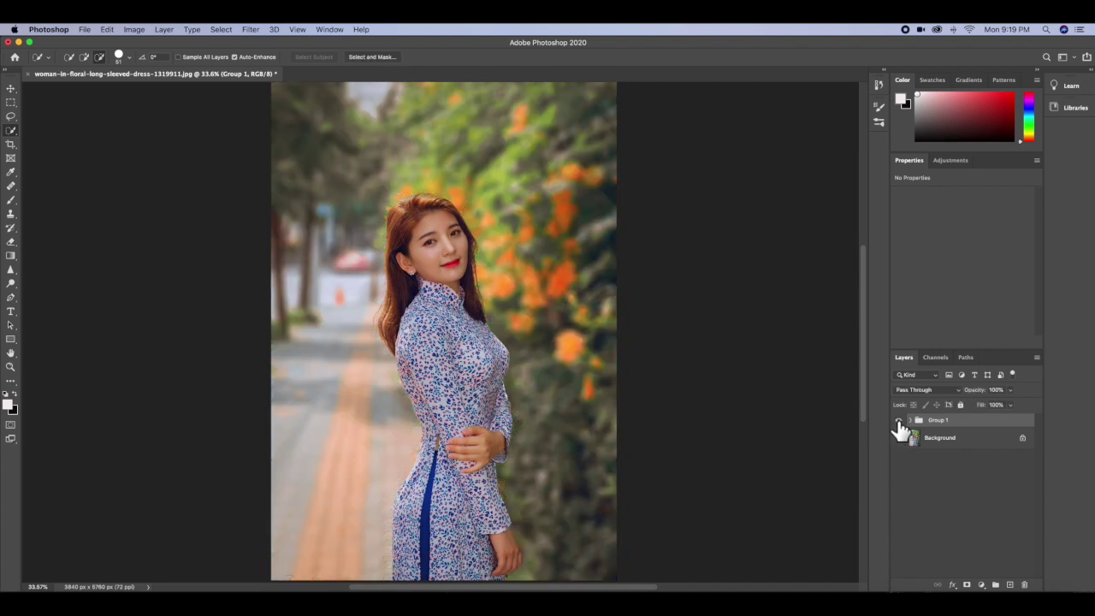
click(899, 420)
click(910, 420)
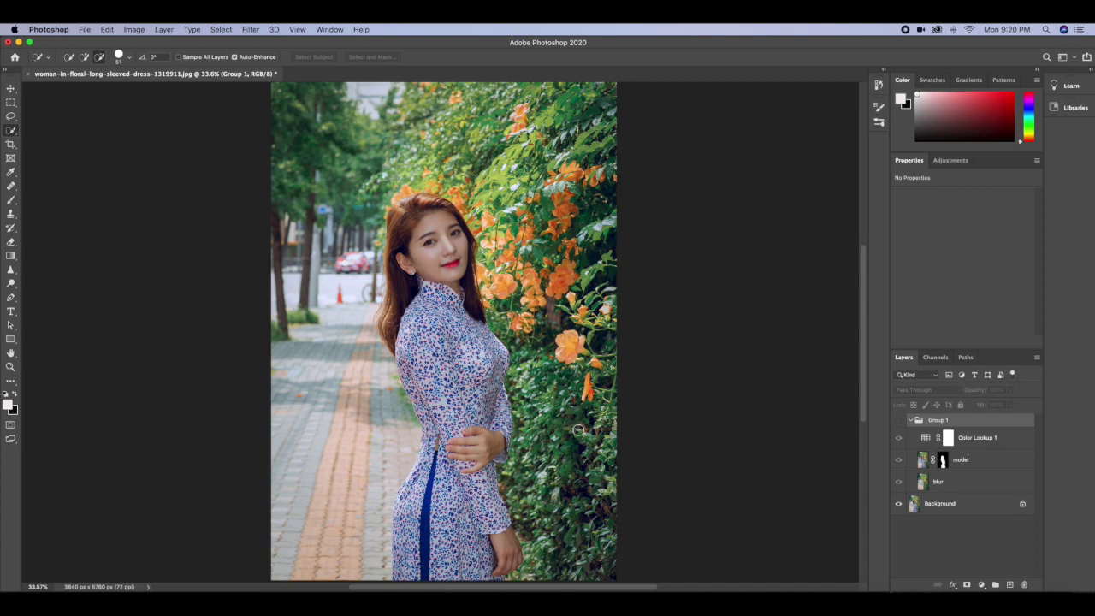
click(910, 420)
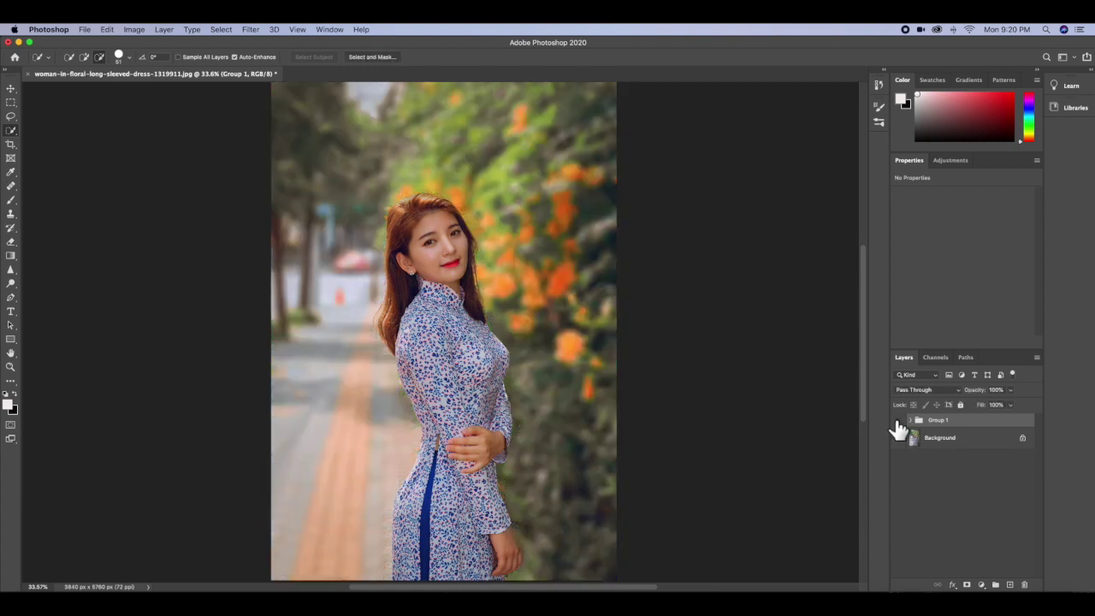
click(899, 420)
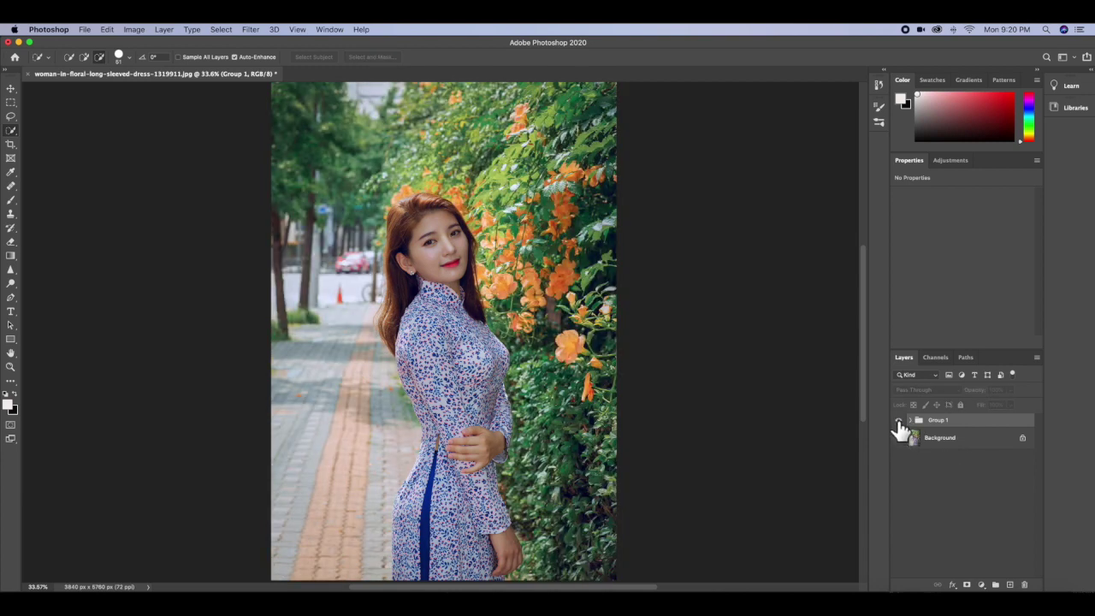
click(899, 420)
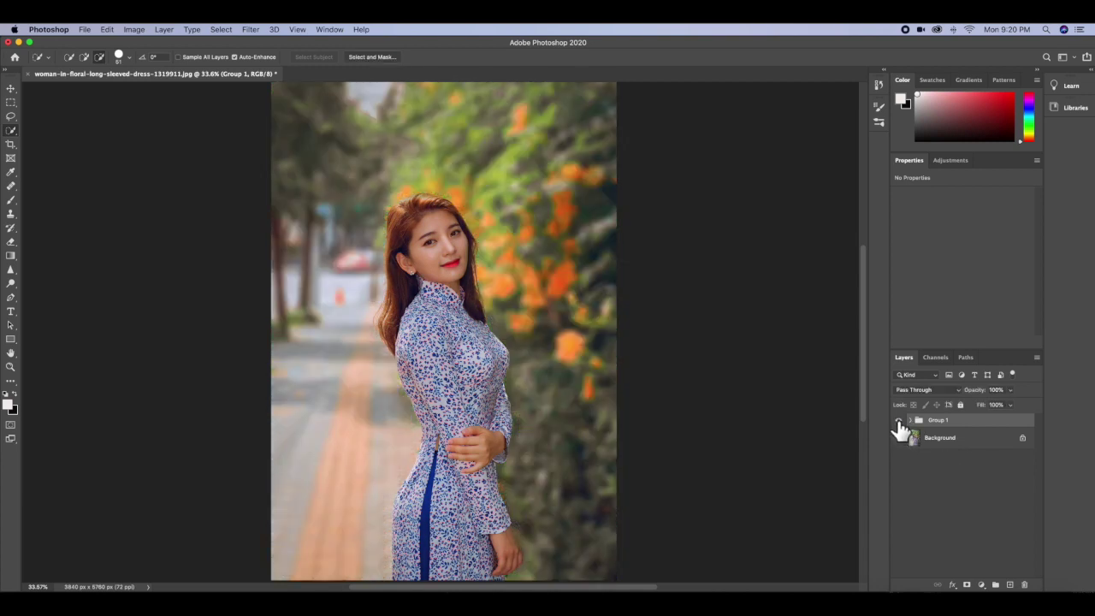